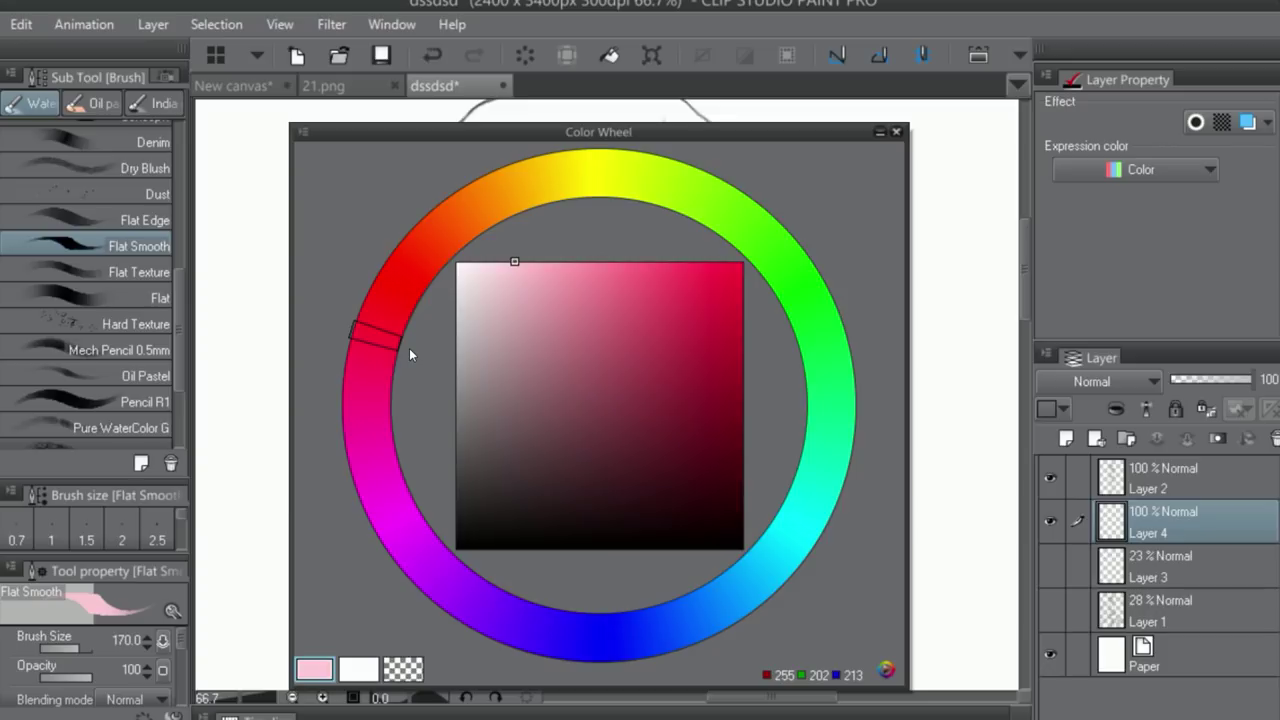
# - Shift the pale pink brush colour through the pale yellow-green, aqua and red hues, ending at RGB 255, 206, 202
pyautogui.moveTo(607, 176); pyautogui.dragTo(632, 172)
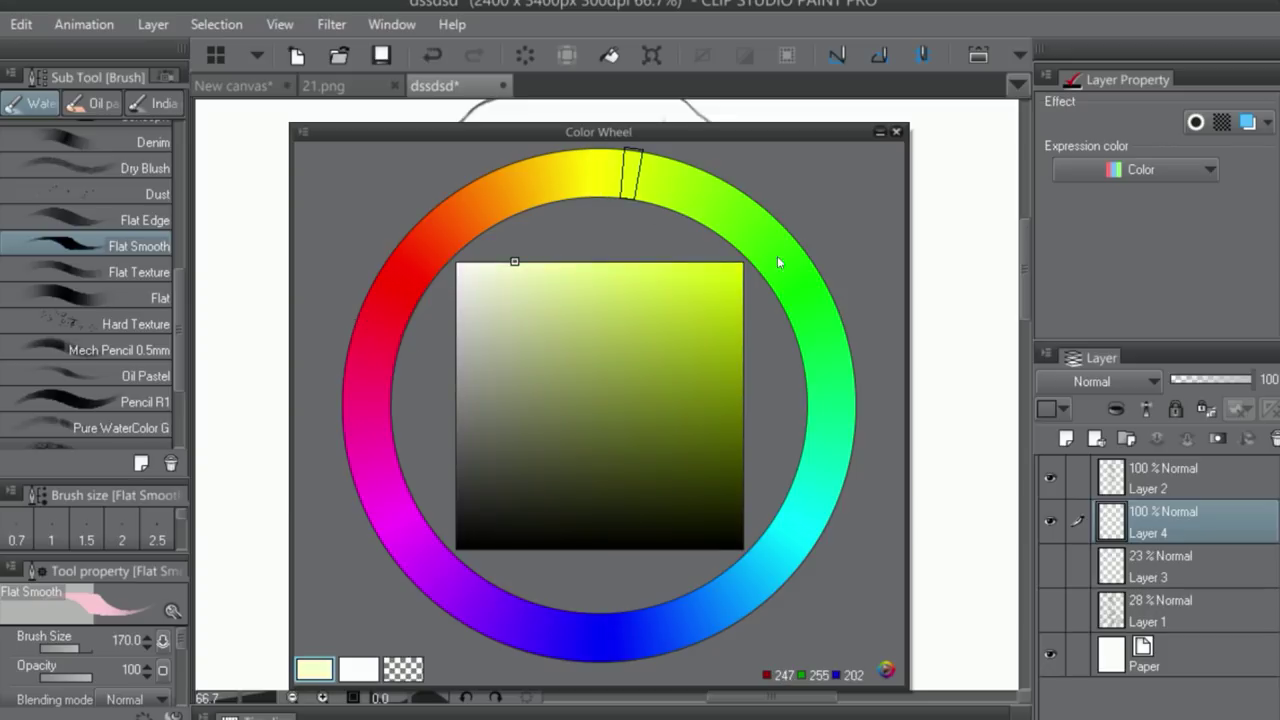
pyautogui.click(819, 485)
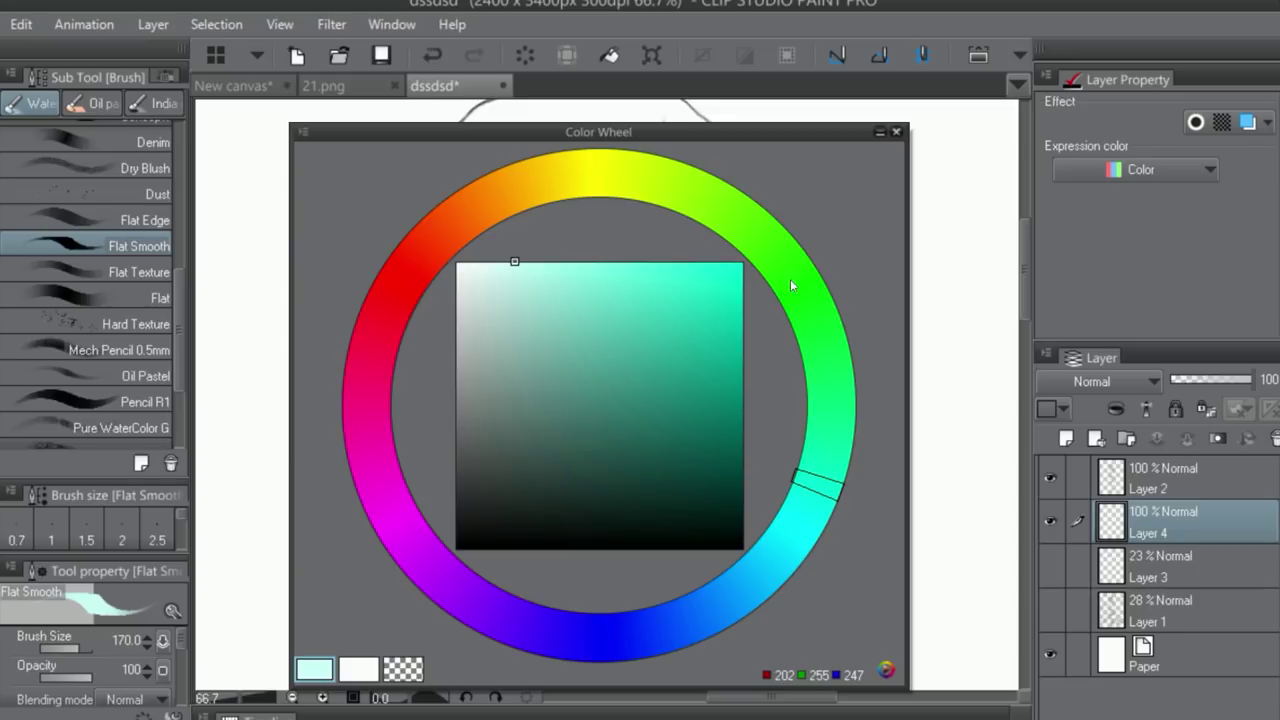
pyautogui.click(378, 280)
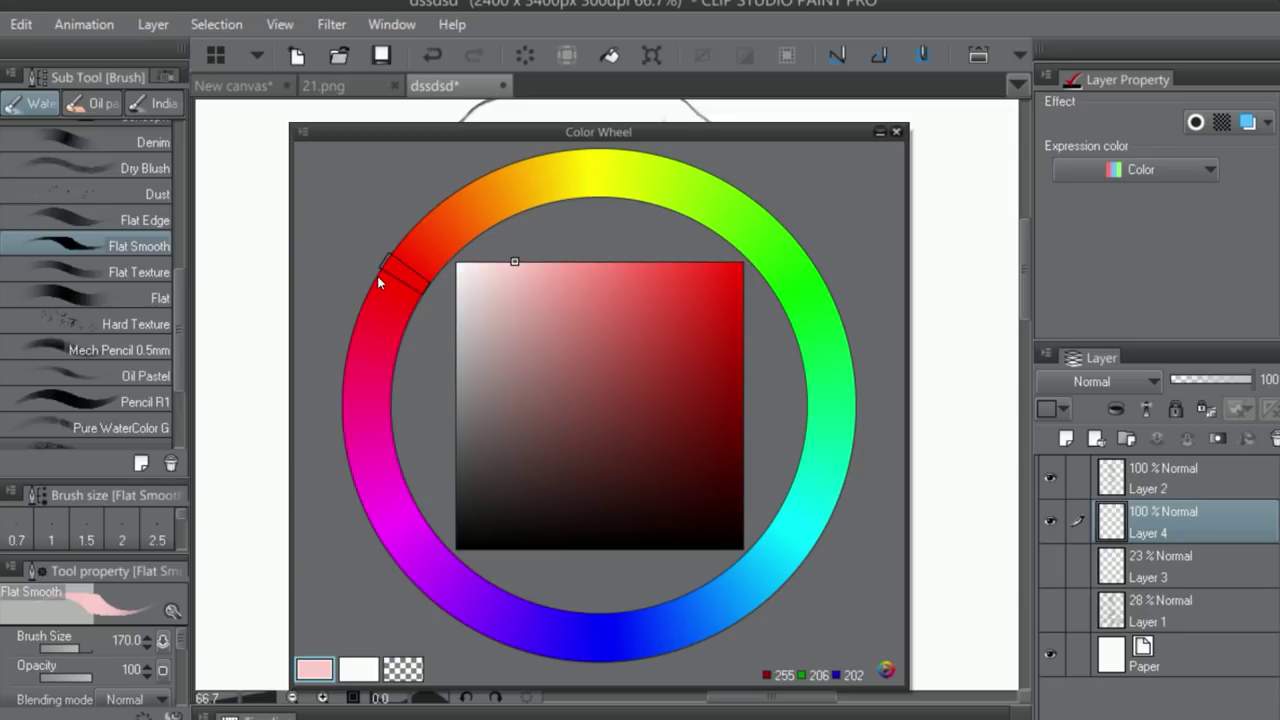
# - Sample warm, green, blue and purple hues around the colour wheel, ending on pale blue, RGB 202, 229, 255
pyautogui.click(452, 594)
pyautogui.click(375, 335)
pyautogui.click(595, 165)
pyautogui.click(680, 177)
pyautogui.click(820, 468)
pyautogui.click(810, 498)
pyautogui.click(569, 630)
pyautogui.click(700, 608)
pyautogui.click(640, 630)
pyautogui.click(441, 596)
pyautogui.click(514, 618)
pyautogui.click(714, 600)
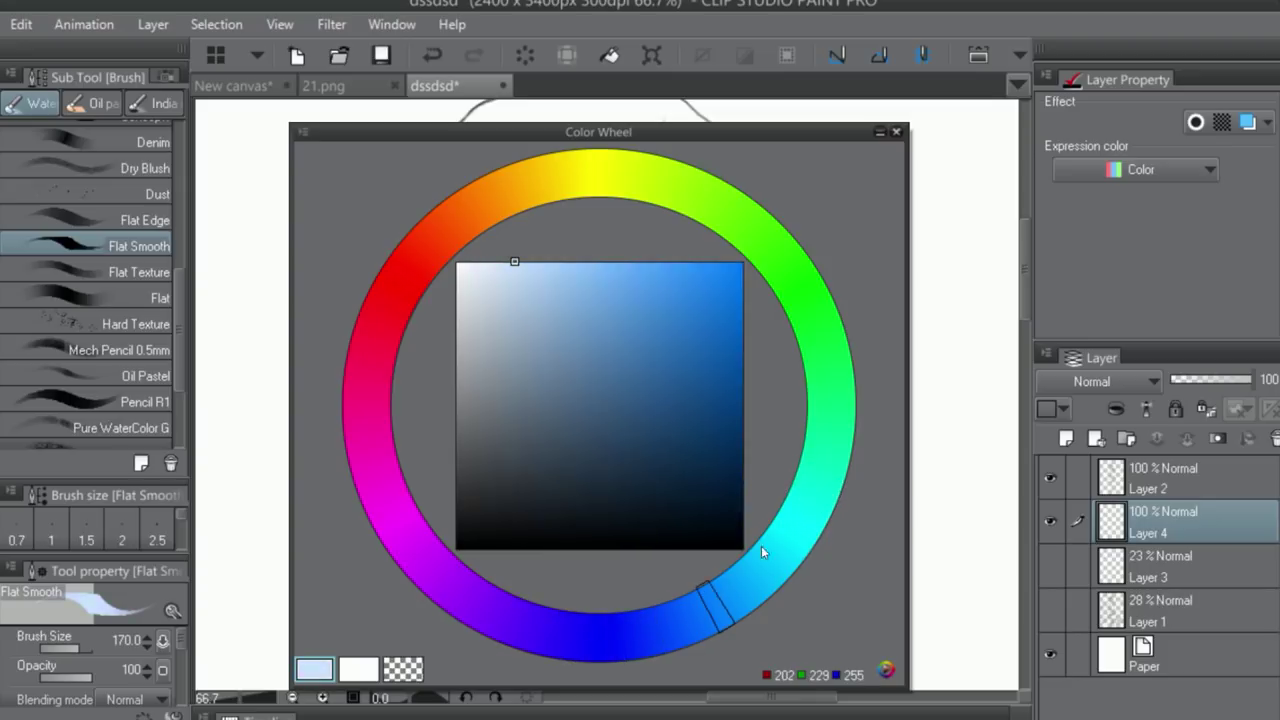
# - Try pale green, yellow and orange hues, ending on a pale red brush colour, RGB 255, 204, 202
pyautogui.click(830, 412)
pyautogui.click(706, 196)
pyautogui.click(806, 520)
pyautogui.click(820, 474)
pyautogui.click(644, 177)
pyautogui.click(462, 214)
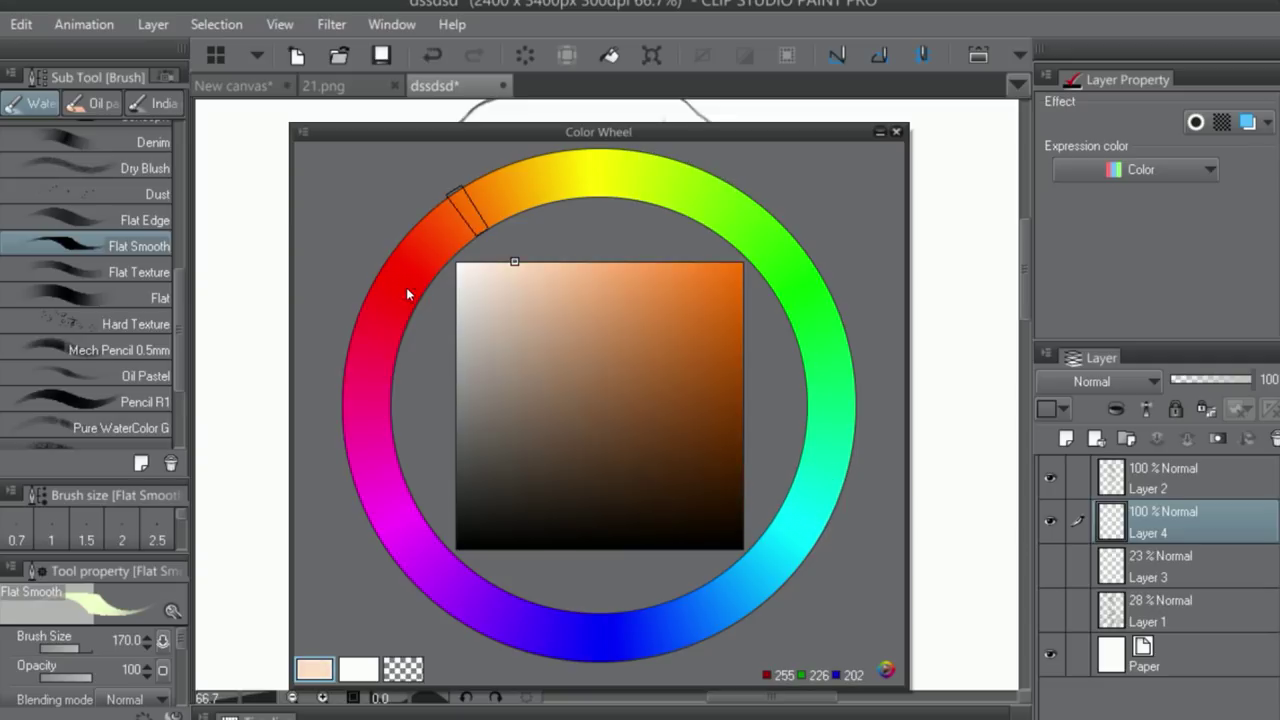
pyautogui.click(405, 285)
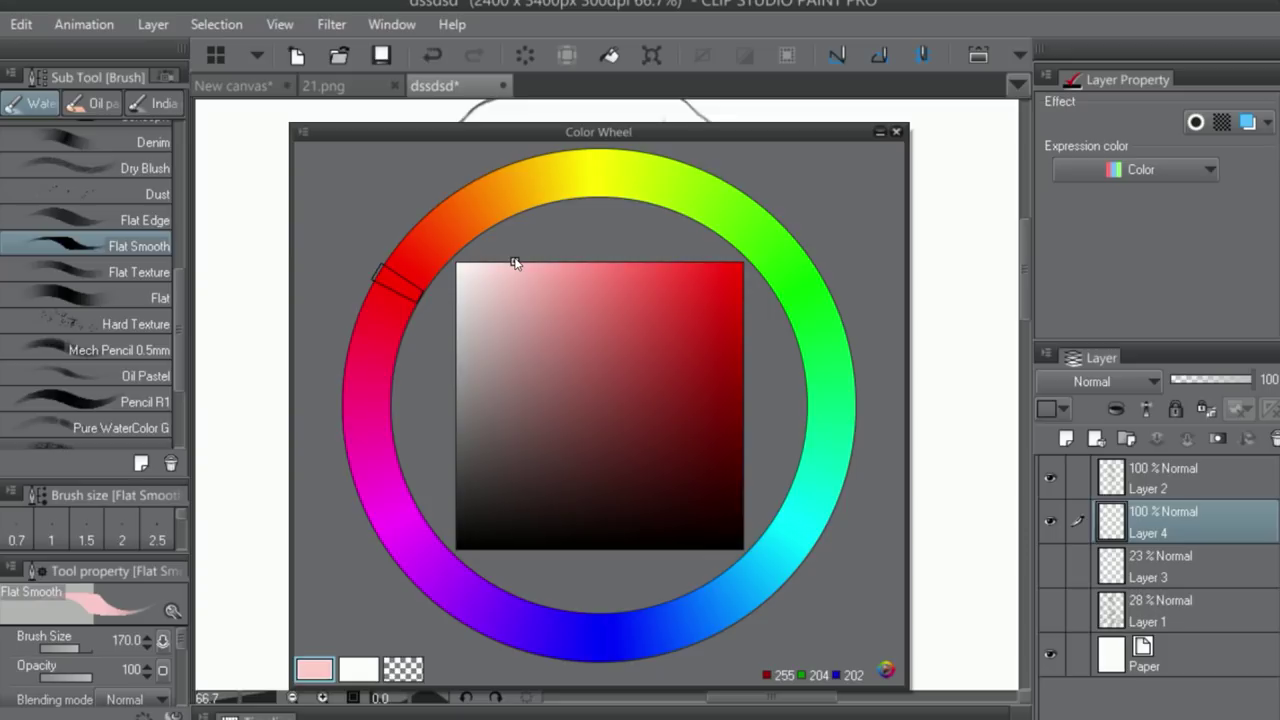
# - Vary the red hue's saturation and brightness, ending on a muted pink, RGB 236, 134, 131
pyautogui.moveTo(477, 277)
pyautogui.mouseDown()
pyautogui.moveTo(451, 309)
pyautogui.moveTo(434, 543)
pyautogui.moveTo(467, 541)
pyautogui.moveTo(471, 288)
pyautogui.moveTo(438, 224)
pyautogui.mouseUp()
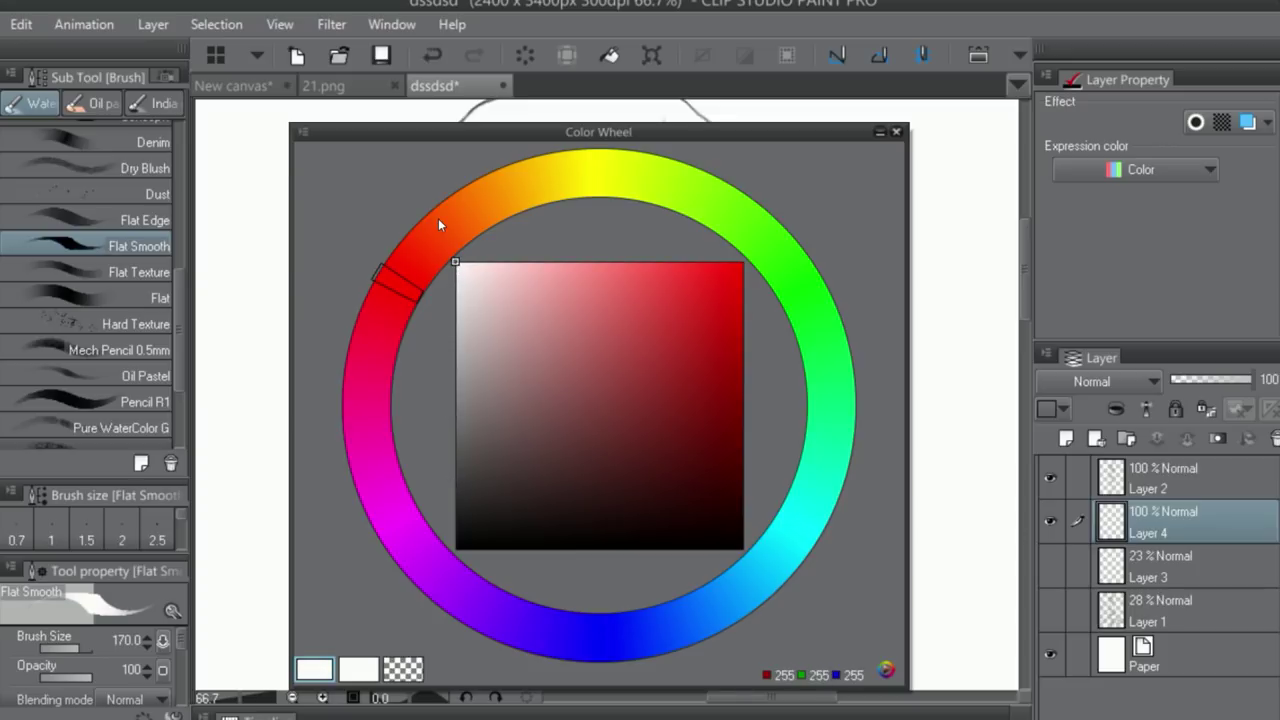
pyautogui.moveTo(547, 454)
pyautogui.mouseDown()
pyautogui.moveTo(494, 523)
pyautogui.moveTo(457, 523)
pyautogui.moveTo(494, 271)
pyautogui.moveTo(460, 262)
pyautogui.mouseUp()
pyautogui.moveTo(532, 295); pyautogui.dragTo(783, 263)
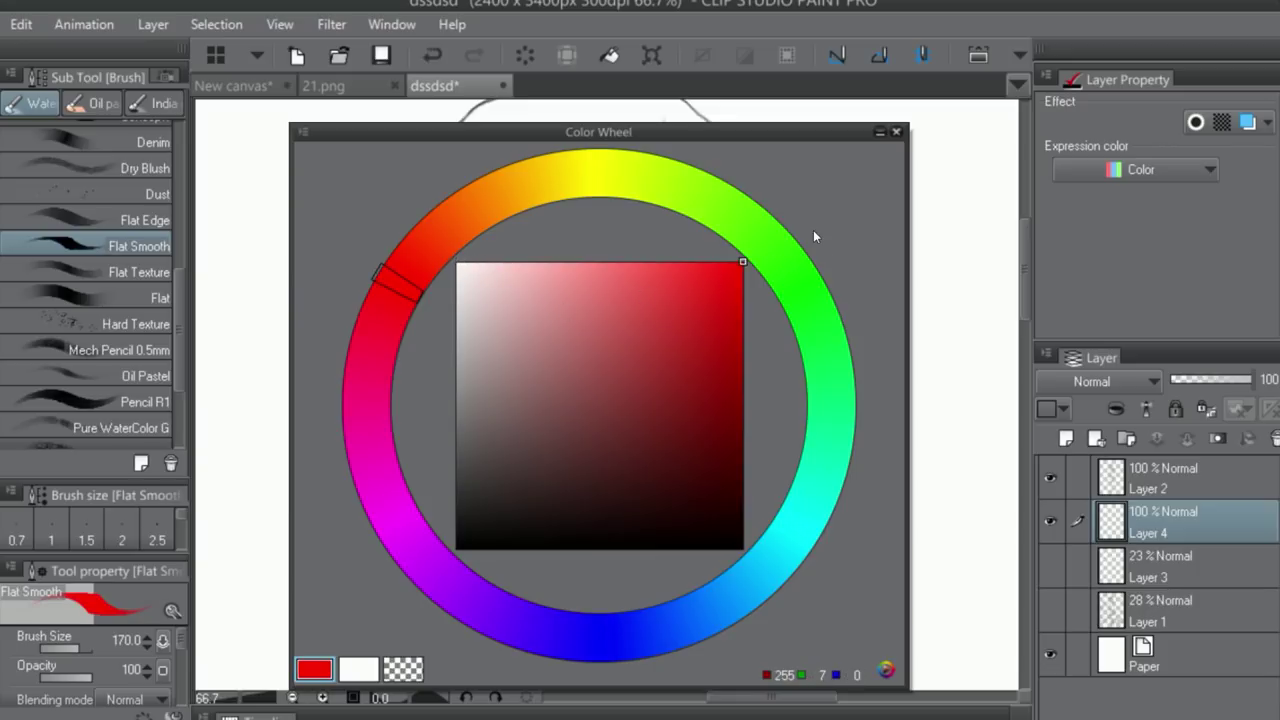
pyautogui.moveTo(733, 346)
pyautogui.mouseDown()
pyautogui.moveTo(800, 572)
pyautogui.moveTo(738, 529)
pyautogui.moveTo(537, 511)
pyautogui.moveTo(410, 479)
pyautogui.mouseUp()
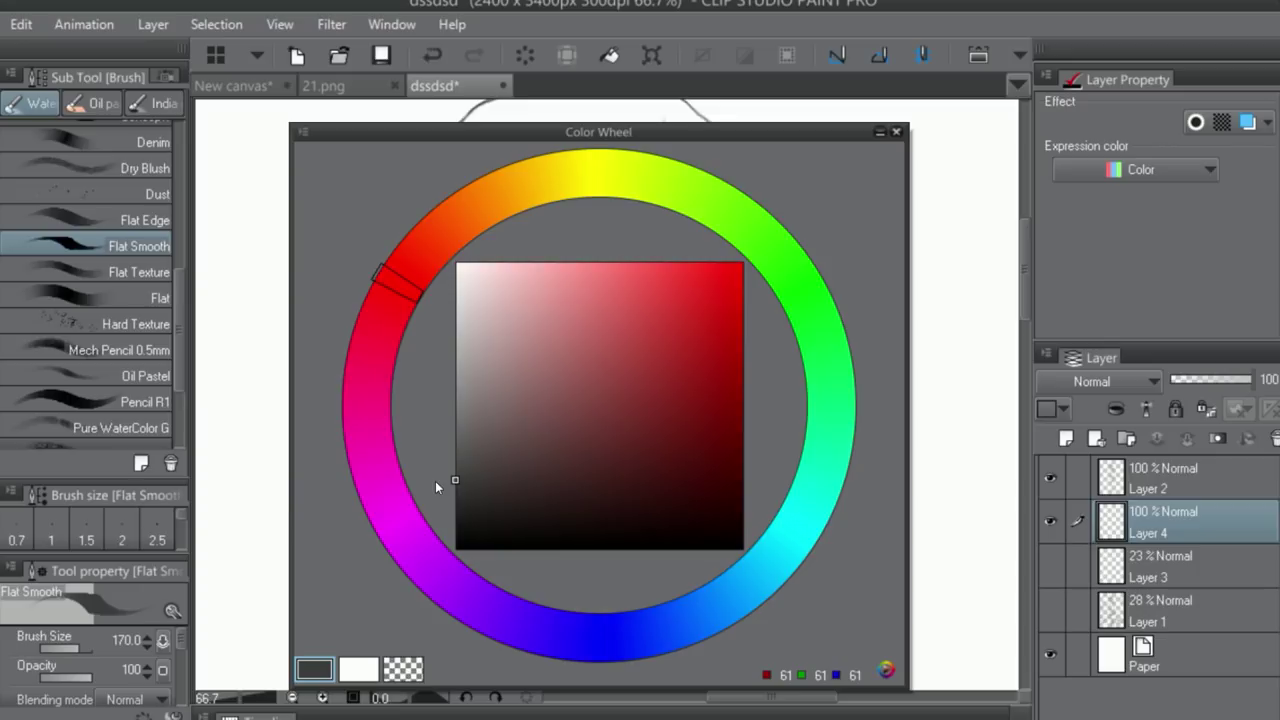
pyautogui.moveTo(580, 486); pyautogui.dragTo(587, 259)
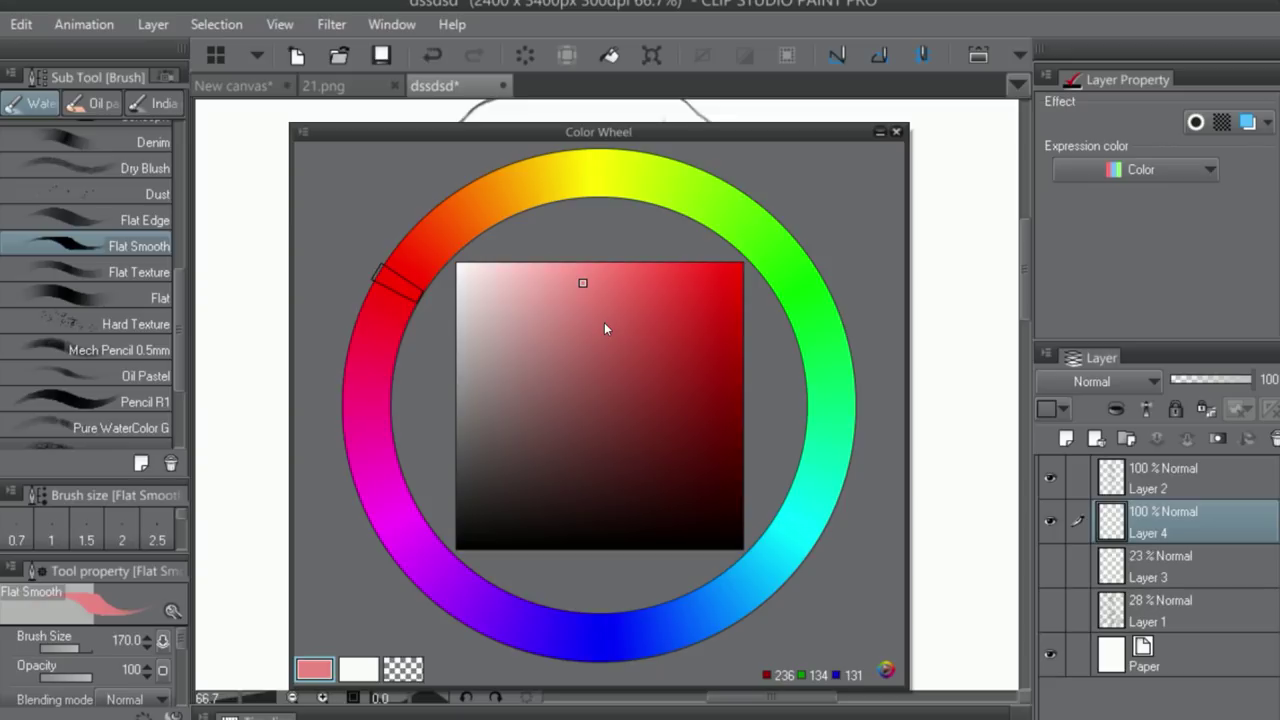
# - Shift the hue to orange and set it to full saturation at RGB 255, 112, 0
pyautogui.moveTo(428, 257)
pyautogui.mouseDown()
pyautogui.moveTo(461, 224)
pyautogui.moveTo(450, 237)
pyautogui.moveTo(468, 233)
pyautogui.mouseUp()
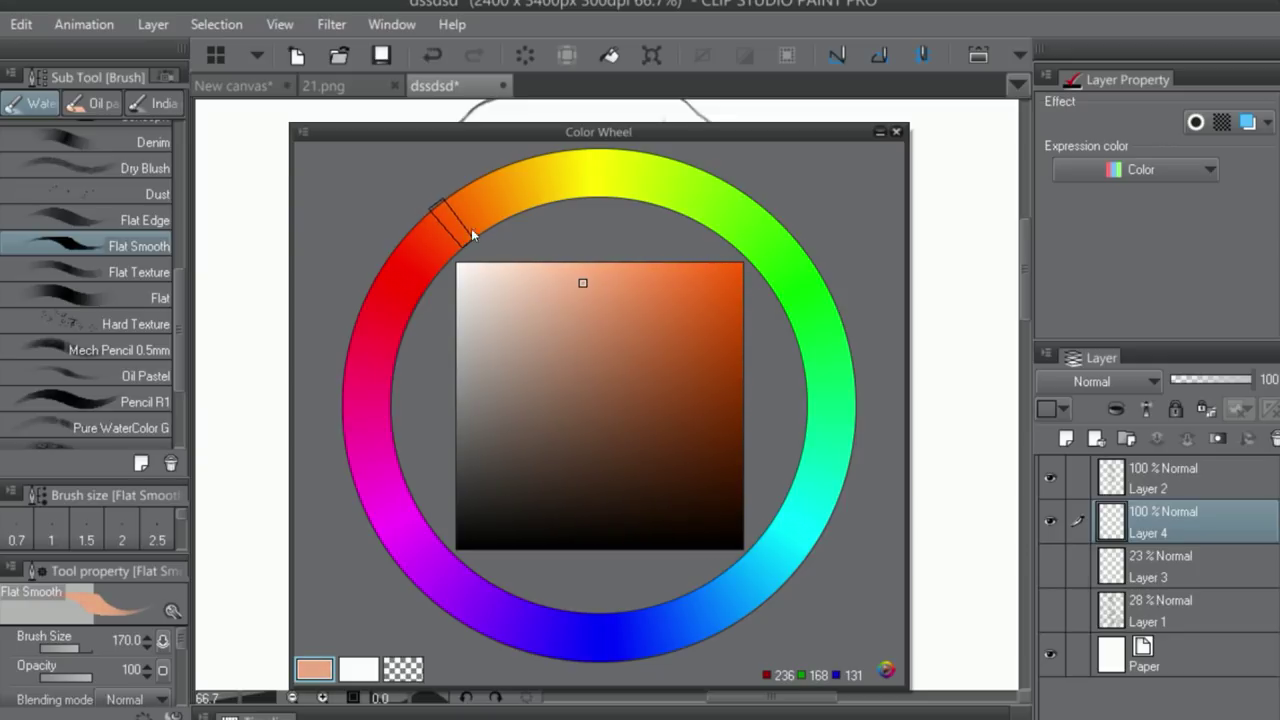
pyautogui.moveTo(716, 264)
pyautogui.mouseDown()
pyautogui.moveTo(752, 264)
pyautogui.moveTo(769, 248)
pyautogui.mouseUp()
pyautogui.moveTo(454, 228)
pyautogui.mouseDown()
pyautogui.moveTo(480, 204)
pyautogui.moveTo(460, 234)
pyautogui.mouseUp()
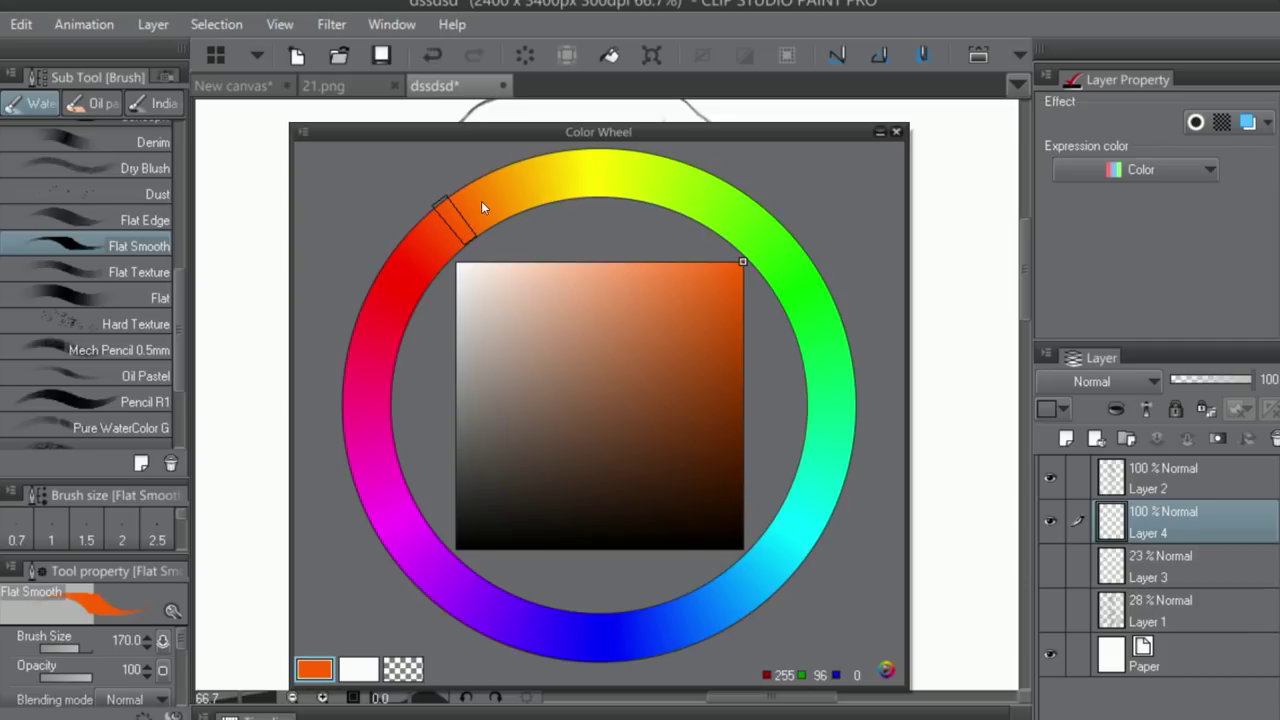
pyautogui.moveTo(454, 230)
pyautogui.mouseDown()
pyautogui.moveTo(490, 219)
pyautogui.moveTo(468, 217)
pyautogui.mouseUp()
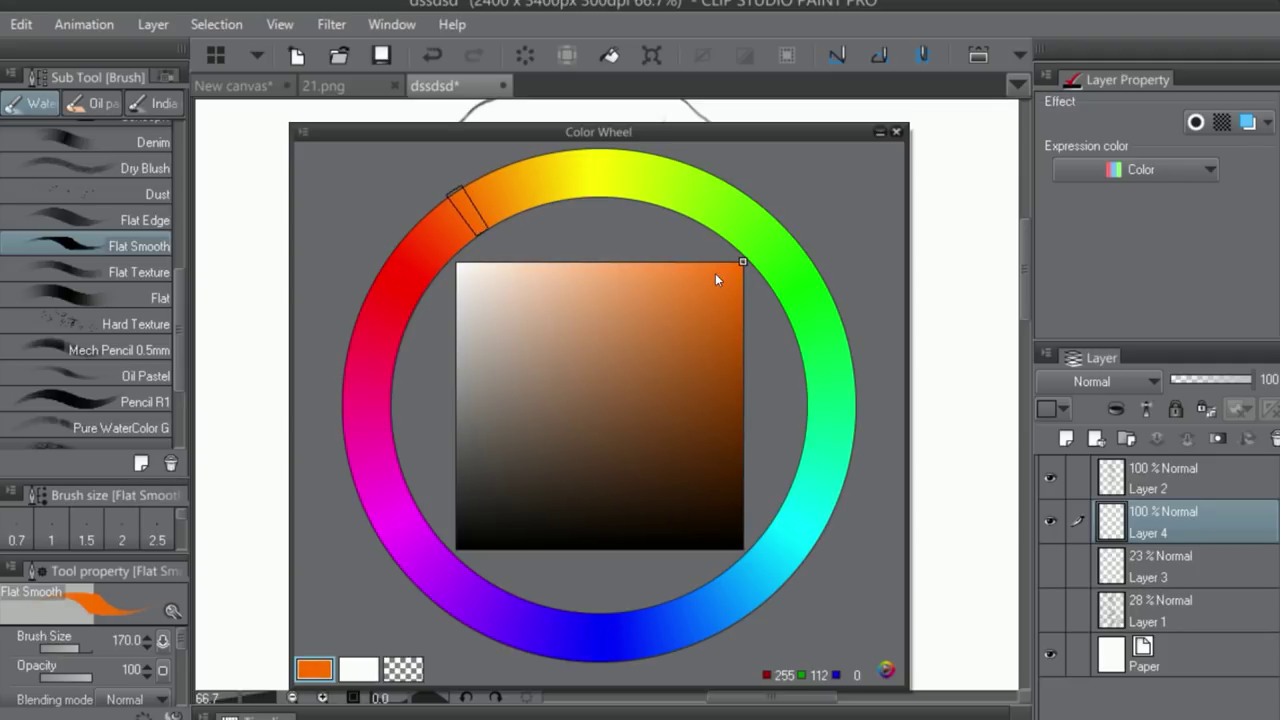
# - Vary the orange's saturation and hue, ending on a pale peach, RGB 255, 200, 174
pyautogui.moveTo(740, 266)
pyautogui.mouseDown()
pyautogui.moveTo(640, 251)
pyautogui.moveTo(765, 234)
pyautogui.mouseUp()
pyautogui.moveTo(716, 311)
pyautogui.mouseDown()
pyautogui.moveTo(728, 225)
pyautogui.moveTo(593, 232)
pyautogui.mouseUp()
pyautogui.moveTo(676, 217)
pyautogui.mouseDown()
pyautogui.moveTo(703, 273)
pyautogui.moveTo(734, 260)
pyautogui.mouseUp()
pyautogui.moveTo(449, 214)
pyautogui.mouseDown()
pyautogui.moveTo(474, 198)
pyautogui.moveTo(461, 208)
pyautogui.mouseUp()
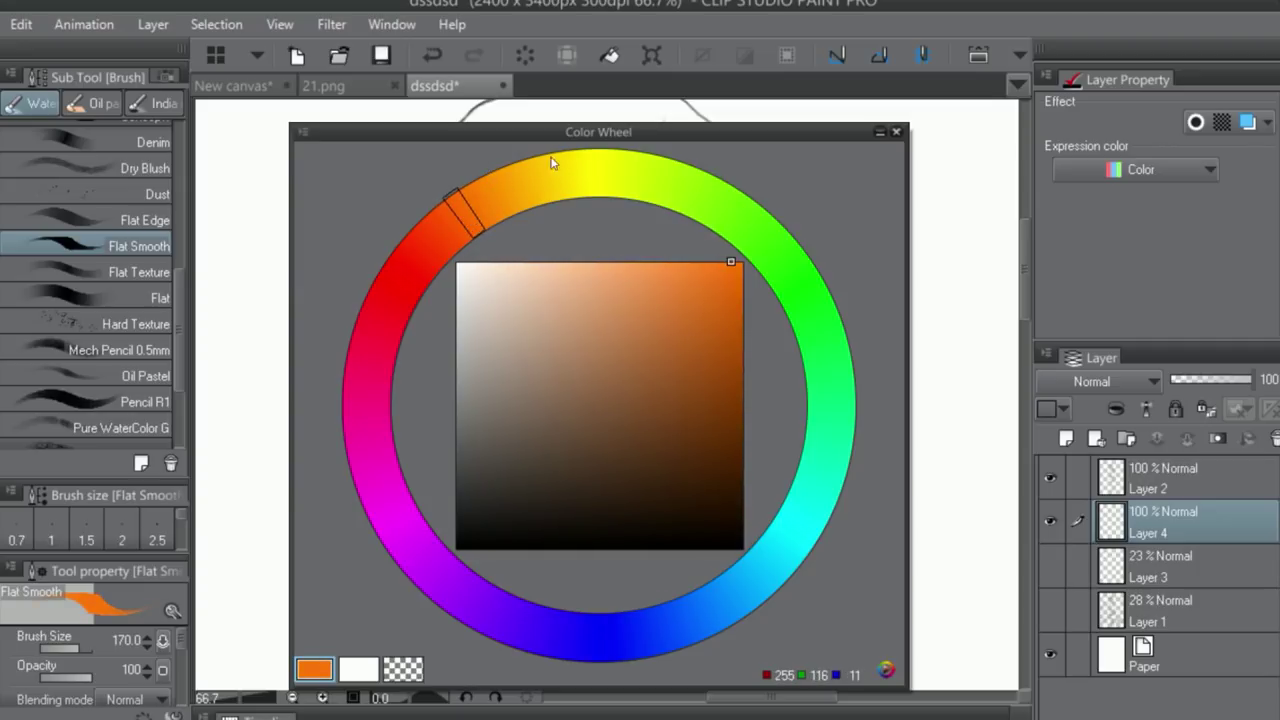
pyautogui.moveTo(739, 277)
pyautogui.mouseDown()
pyautogui.moveTo(760, 285)
pyautogui.moveTo(577, 326)
pyautogui.moveTo(606, 280)
pyautogui.moveTo(771, 293)
pyautogui.moveTo(584, 283)
pyautogui.moveTo(612, 284)
pyautogui.mouseUp()
pyautogui.moveTo(734, 289)
pyautogui.mouseDown()
pyautogui.moveTo(744, 540)
pyautogui.moveTo(757, 223)
pyautogui.moveTo(634, 189)
pyautogui.moveTo(565, 192)
pyautogui.moveTo(618, 219)
pyautogui.moveTo(565, 212)
pyautogui.moveTo(602, 215)
pyautogui.moveTo(540, 198)
pyautogui.moveTo(562, 179)
pyautogui.moveTo(540, 182)
pyautogui.moveTo(542, 204)
pyautogui.mouseUp()
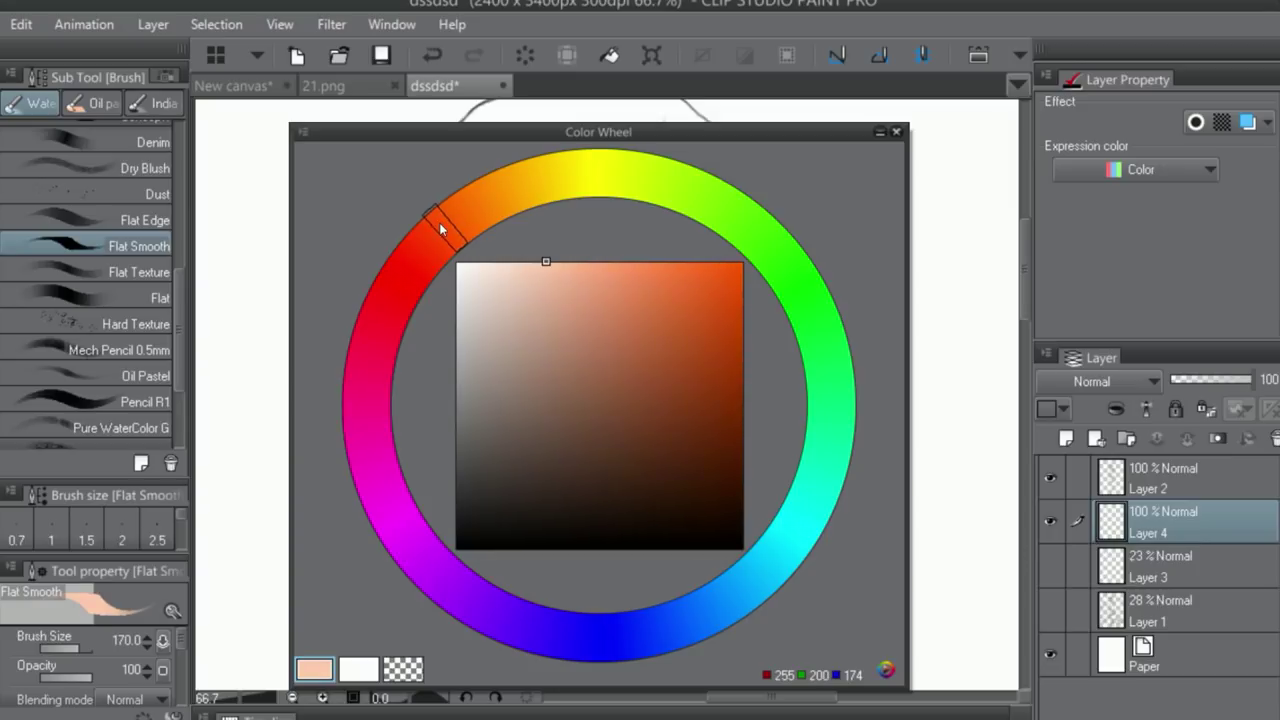
# - Set the brush colour to a light peach skin tone, RGB 255, 214, 185
pyautogui.moveTo(625, 279); pyautogui.dragTo(796, 189)
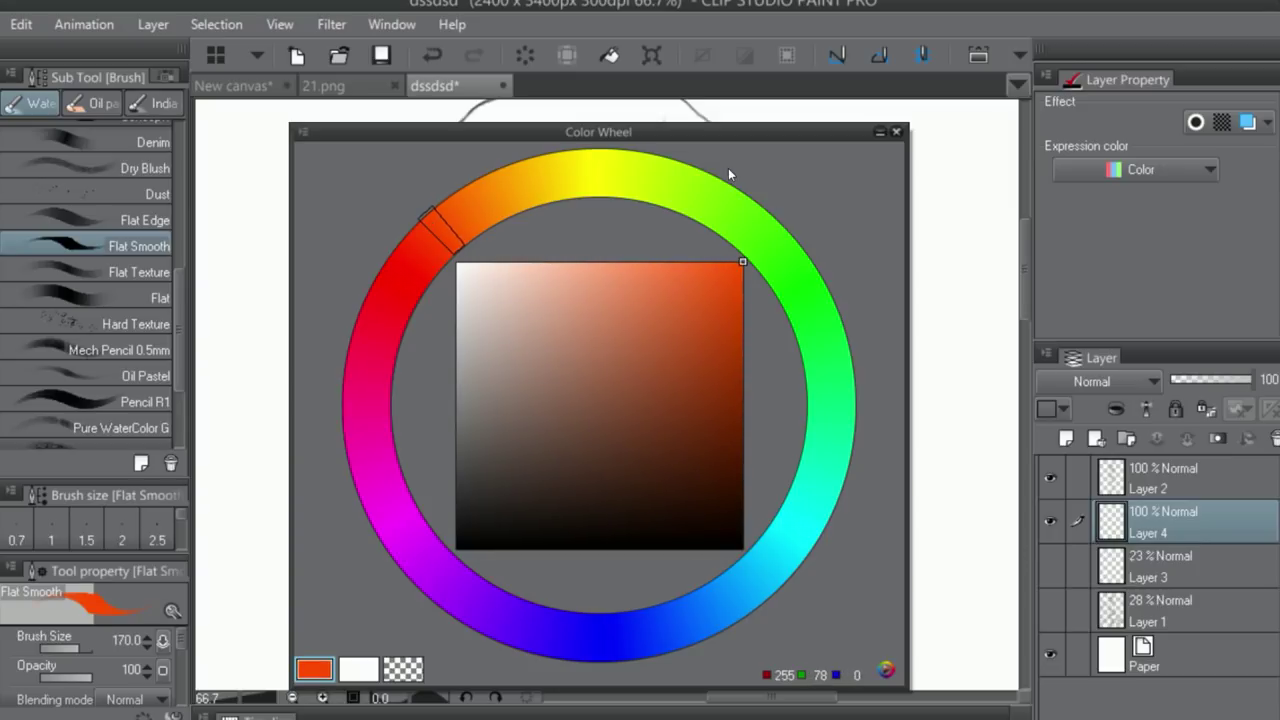
pyautogui.moveTo(575, 271)
pyautogui.mouseDown()
pyautogui.moveTo(569, 237)
pyautogui.moveTo(578, 276)
pyautogui.mouseUp()
pyautogui.moveTo(467, 212)
pyautogui.mouseDown()
pyautogui.moveTo(451, 225)
pyautogui.moveTo(467, 215)
pyautogui.mouseUp()
pyautogui.click(552, 262)
pyautogui.moveTo(548, 264); pyautogui.dragTo(521, 222)
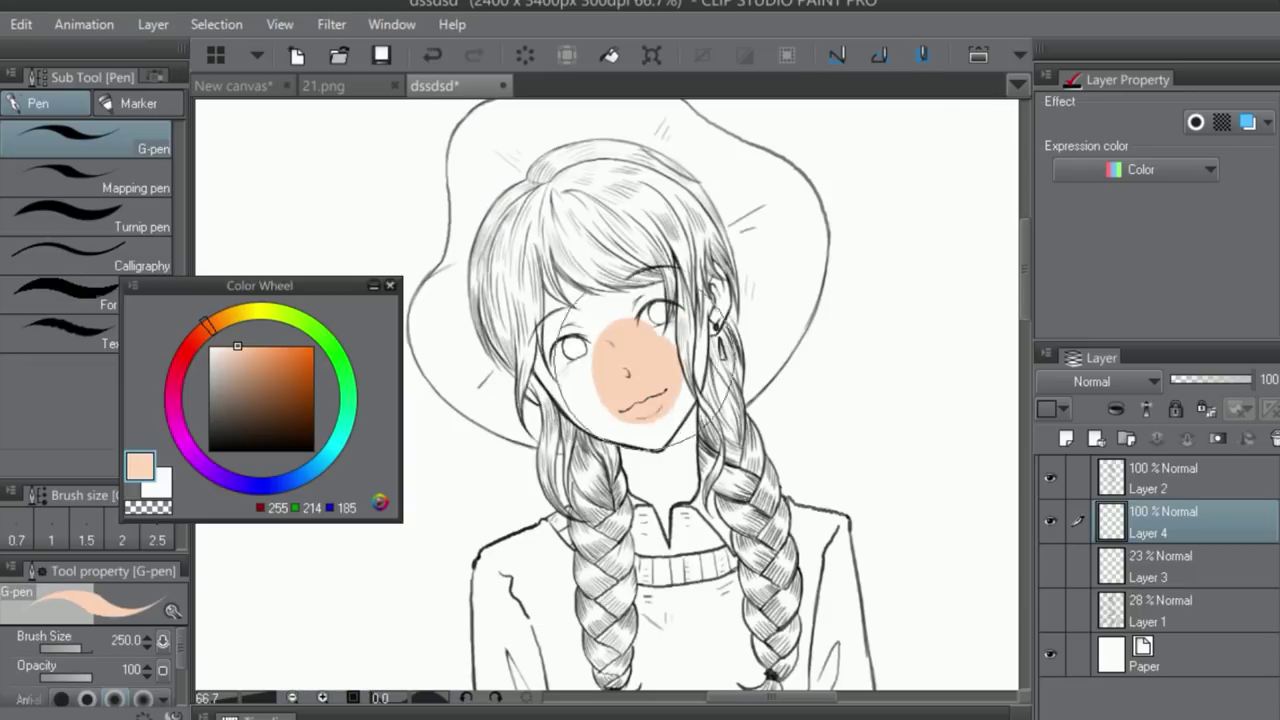
# - Paint the flat skin base over the face, ears and neck on Layer 4 with the G-pen at size 250
pyautogui.moveTo(620, 400)
pyautogui.mouseDown()
pyautogui.moveTo(560, 290)
pyautogui.moveTo(540, 330)
pyautogui.moveTo(640, 440)
pyautogui.moveTo(660, 500)
pyautogui.mouseUp()
pyautogui.moveTo(640, 440)
pyautogui.mouseDown()
pyautogui.moveTo(650, 520)
pyautogui.moveTo(650, 445)
pyautogui.moveTo(665, 470)
pyautogui.moveTo(675, 385)
pyautogui.moveTo(675, 475)
pyautogui.moveTo(680, 305)
pyautogui.moveTo(665, 270)
pyautogui.moveTo(635, 260)
pyautogui.moveTo(720, 282)
pyautogui.moveTo(675, 199)
pyautogui.moveTo(520, 400)
pyautogui.mouseUp()
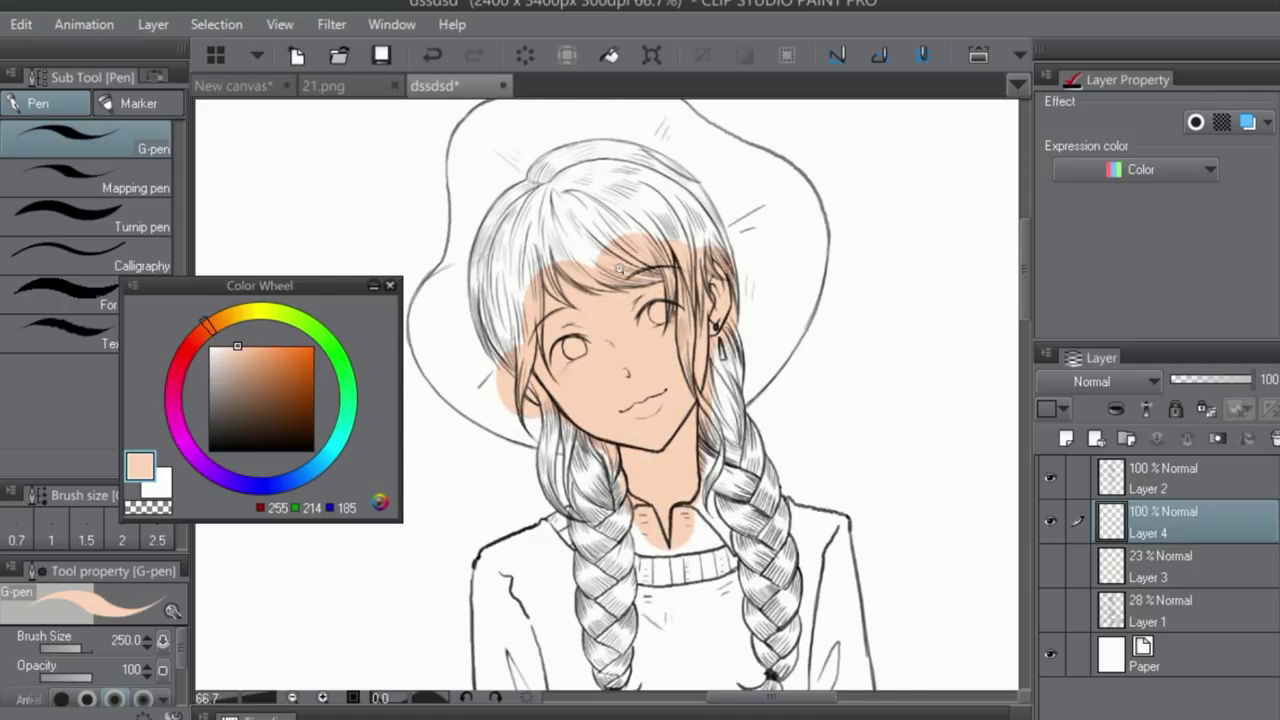
pyautogui.scroll(2, 620, 268)
pyautogui.moveTo(510, 351); pyautogui.dragTo(478, 320)
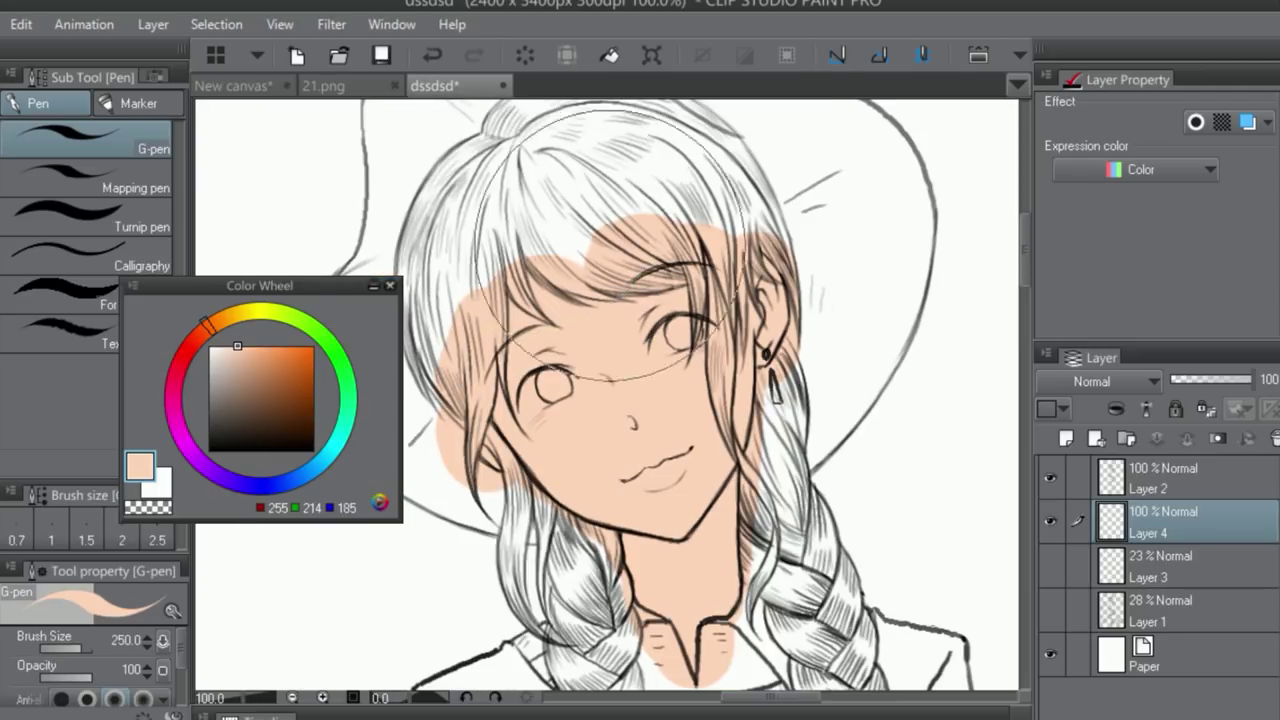
pyautogui.moveTo(528, 215); pyautogui.dragTo(560, 260)
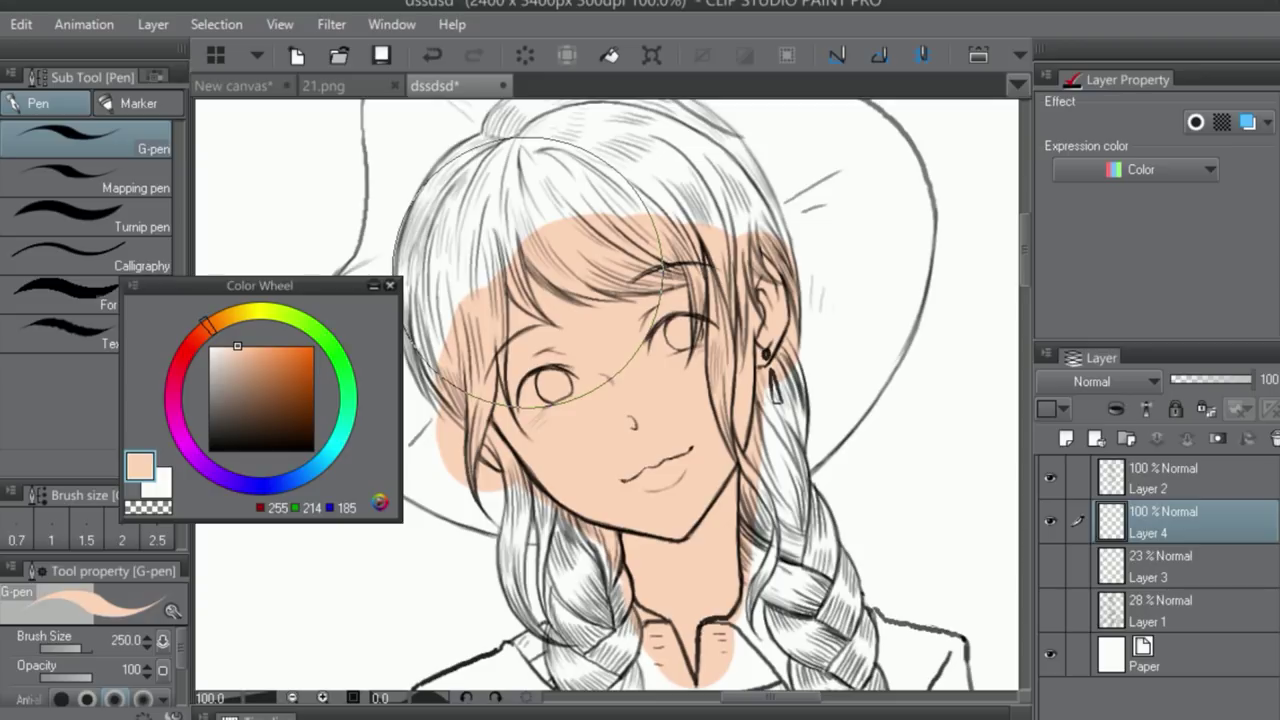
# - Enlarge the colour wheel window and shift the skin tone's hue towards red, to RGB 255, 203, 185
pyautogui.moveTo(400, 280); pyautogui.dragTo(1020, 6)
pyautogui.moveTo(912, 12)
pyautogui.mouseDown()
pyautogui.moveTo(921, 42)
pyautogui.moveTo(988, 102)
pyautogui.mouseUp()
pyautogui.moveTo(527, 155); pyautogui.dragTo(484, 194)
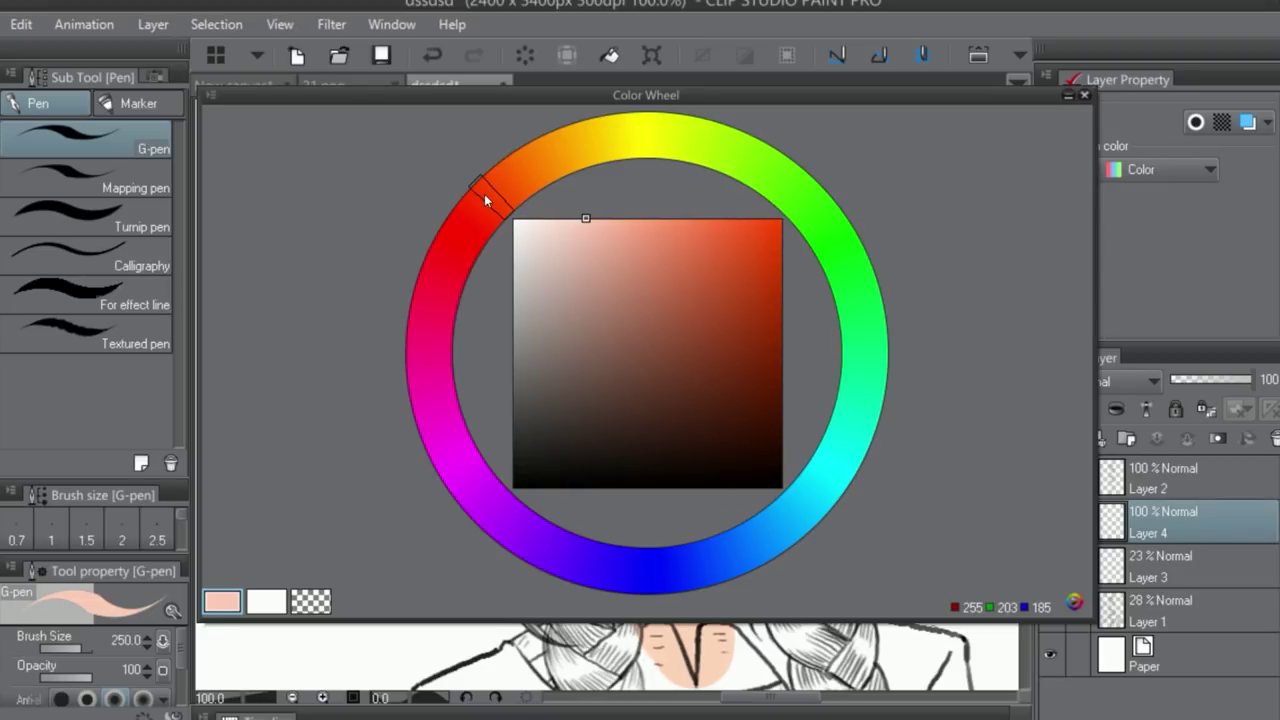
# - Try a darker muted red, RGB 213, 147, 133, and lighter orange tones as the skin shadow colour
pyautogui.click(613, 250)
pyautogui.moveTo(613, 250)
pyautogui.mouseDown()
pyautogui.moveTo(631, 263)
pyautogui.moveTo(606, 279)
pyautogui.moveTo(591, 269)
pyautogui.moveTo(611, 260)
pyautogui.mouseUp()
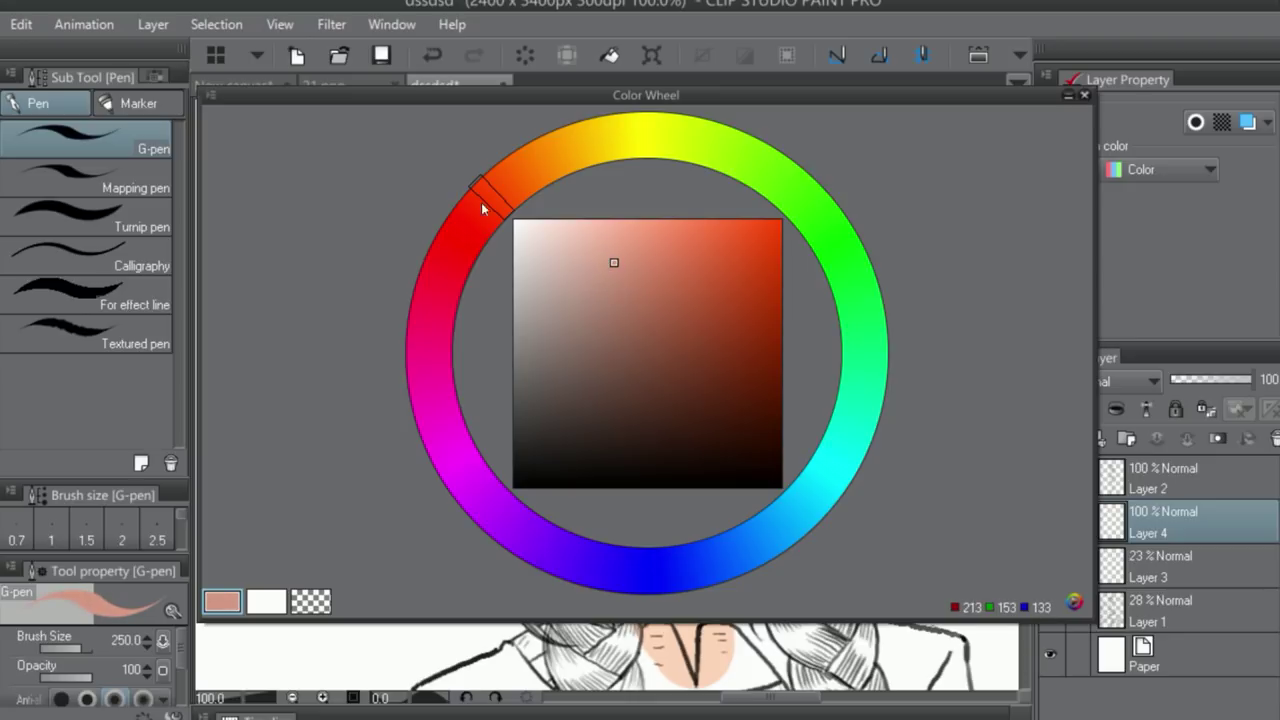
pyautogui.moveTo(500, 195); pyautogui.dragTo(490, 220)
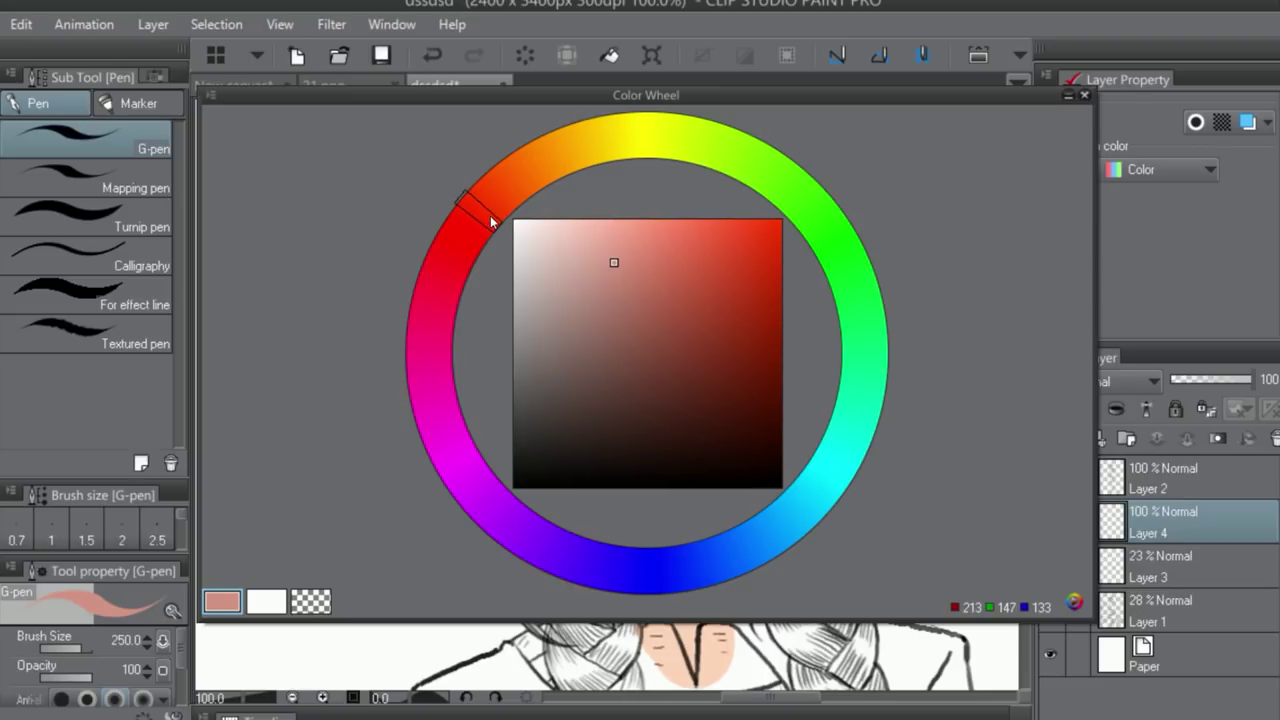
pyautogui.moveTo(611, 260); pyautogui.dragTo(646, 172)
pyautogui.moveTo(494, 225); pyautogui.dragTo(522, 172)
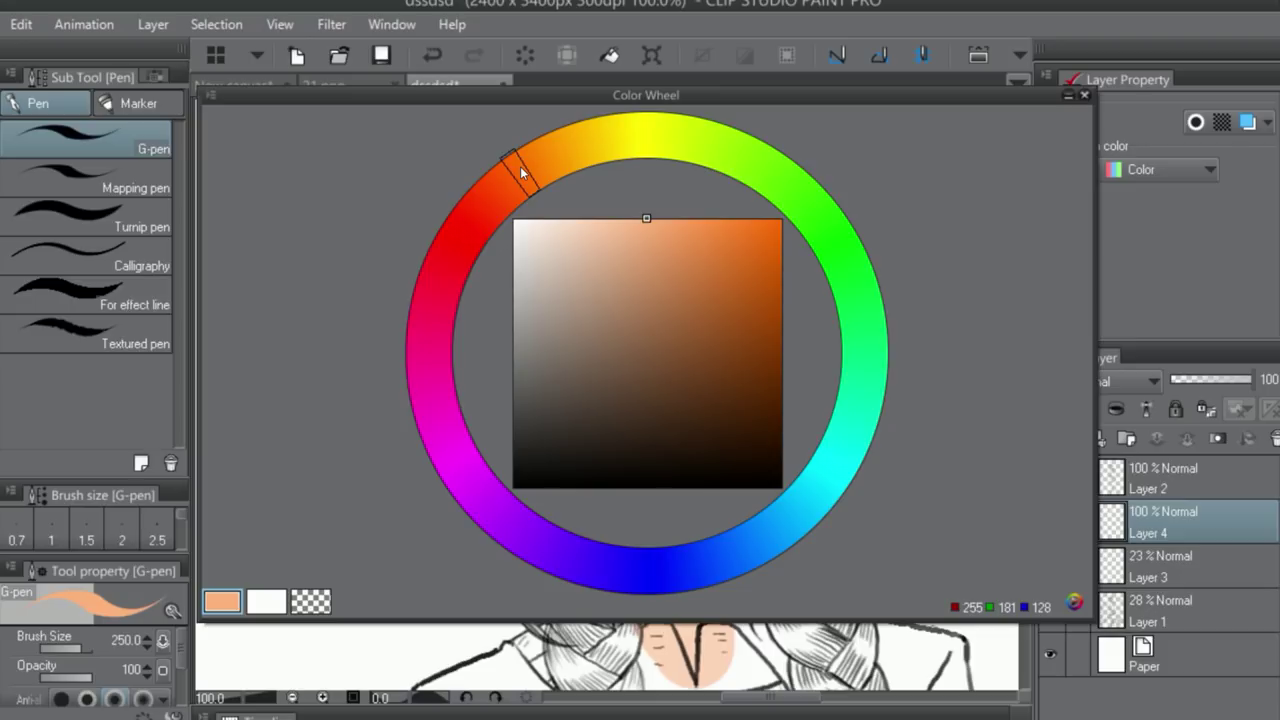
pyautogui.moveTo(624, 230); pyautogui.dragTo(595, 197)
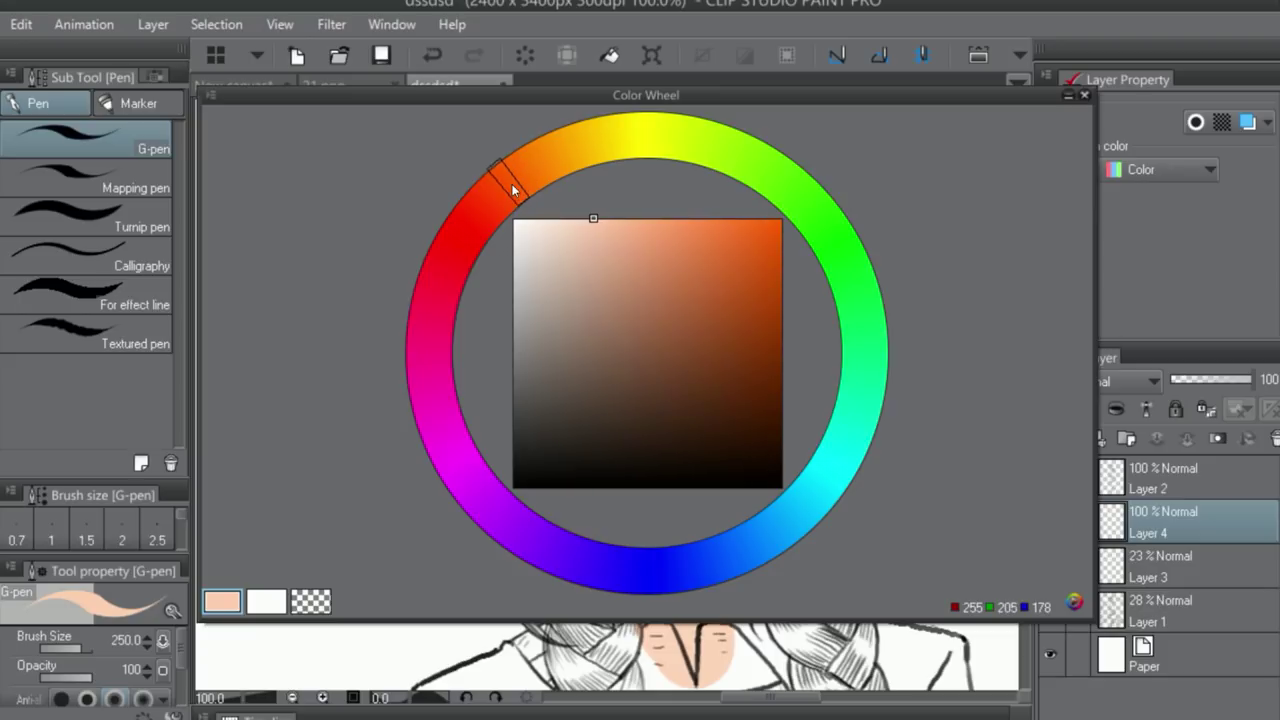
# - Set the skin shadow colour to a reddish salmon, RGB 255, 154, 131
pyautogui.moveTo(512, 184); pyautogui.dragTo(484, 207)
pyautogui.moveTo(600, 214)
pyautogui.mouseDown()
pyautogui.moveTo(636, 197)
pyautogui.moveTo(640, 173)
pyautogui.mouseUp()
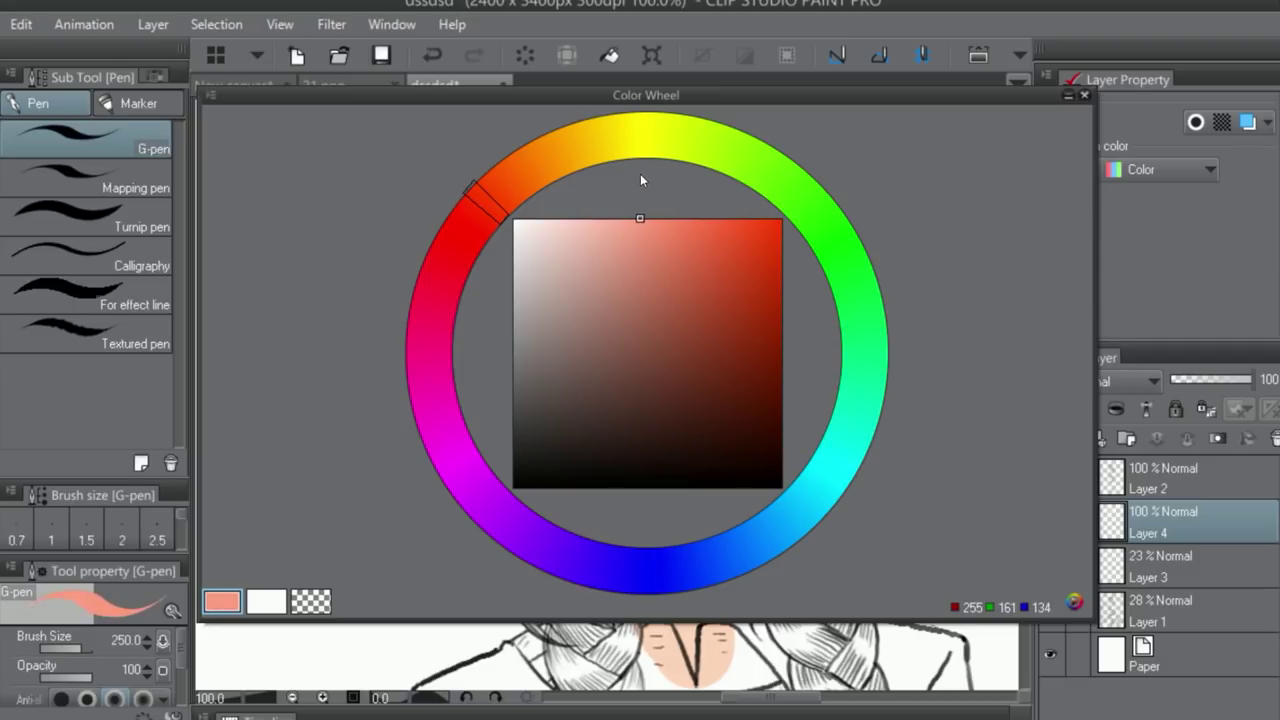
pyautogui.moveTo(490, 204); pyautogui.dragTo(487, 211)
pyautogui.moveTo(640, 224); pyautogui.dragTo(644, 214)
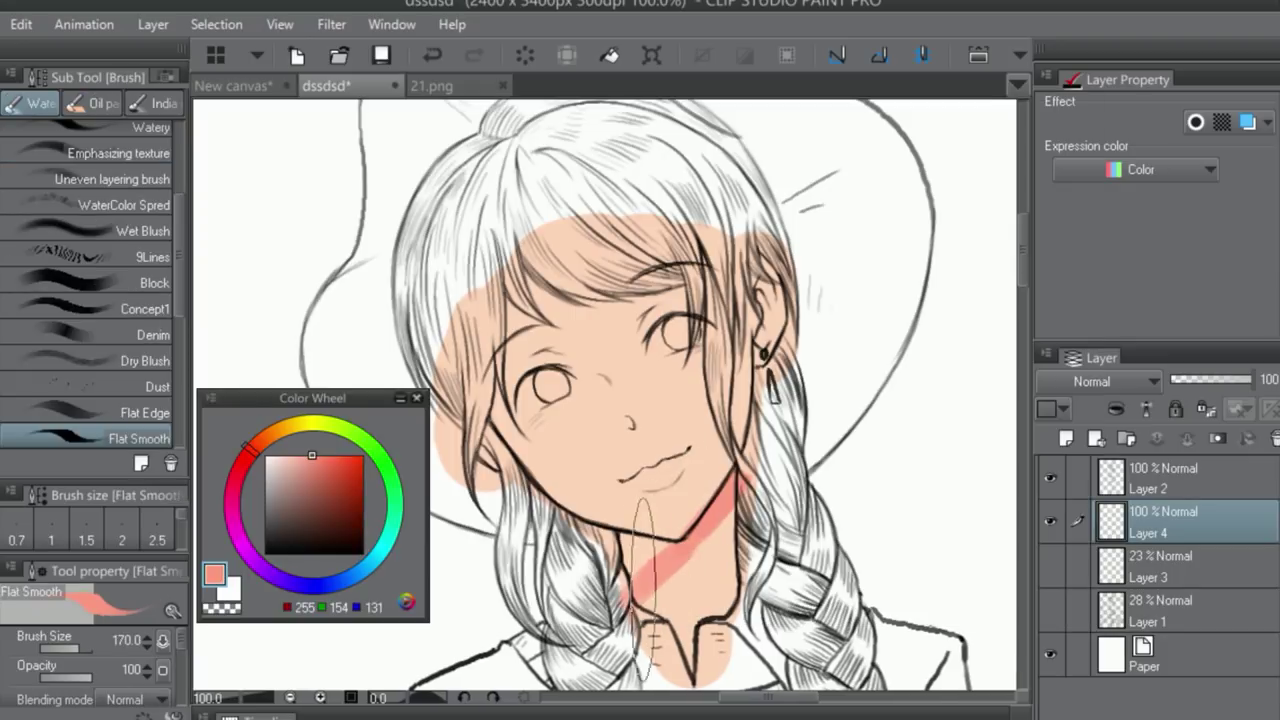
# - Paint the cast shadow across the neck below the jaw with the Flat Smooth brush, reducing its size to 40
pyautogui.press('[')
pyautogui.press('[')
pyautogui.press('[')
pyautogui.press('[')
pyautogui.press('[')
pyautogui.press('[')
pyautogui.press('[')
pyautogui.press('[')
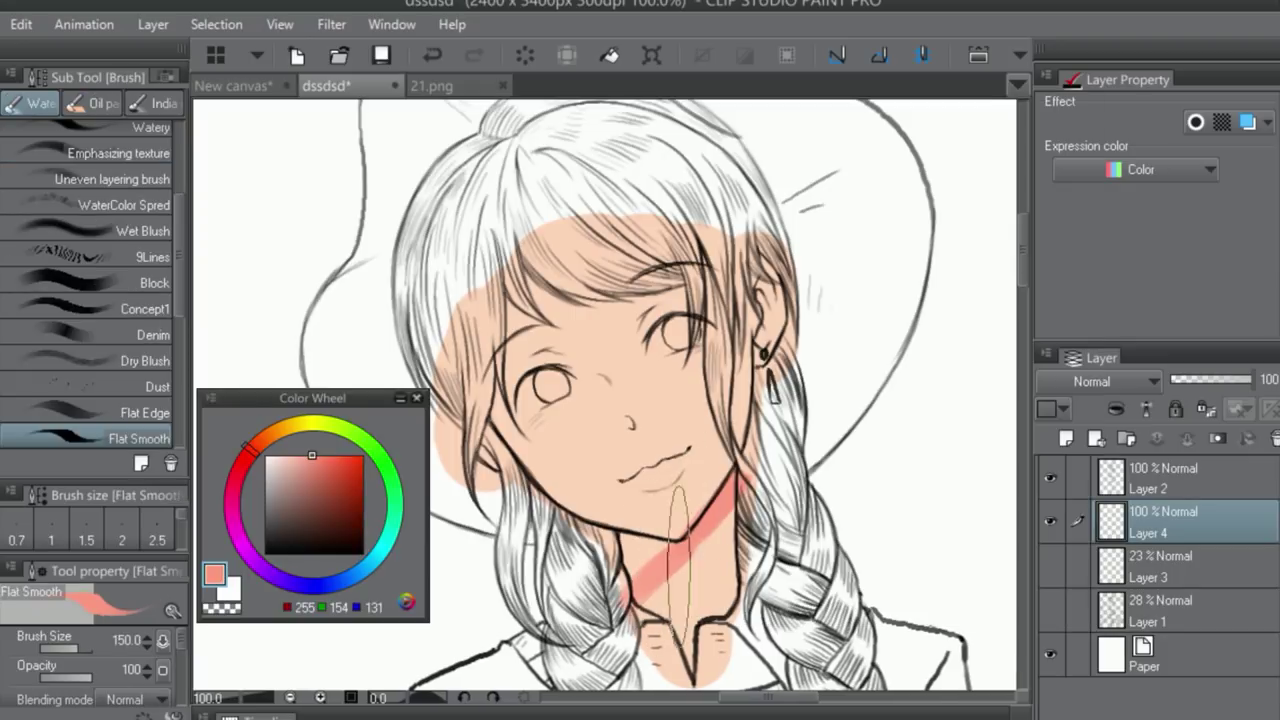
pyautogui.moveTo(730, 545); pyautogui.dragTo(645, 592)
pyautogui.scroll(3, 686, 580)
pyautogui.moveTo(737, 509); pyautogui.dragTo(790, 440)
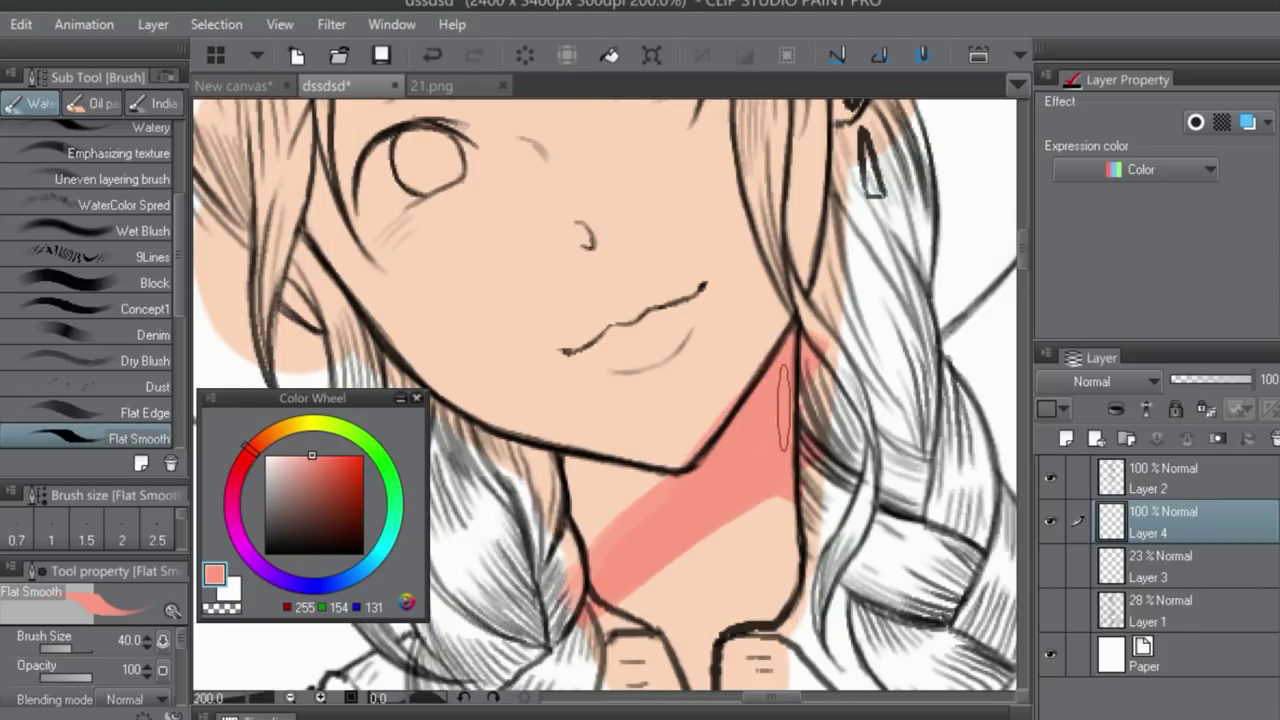
pyautogui.moveTo(597, 542)
pyautogui.mouseDown()
pyautogui.moveTo(665, 513)
pyautogui.moveTo(650, 494)
pyautogui.moveTo(558, 496)
pyautogui.moveTo(546, 479)
pyautogui.moveTo(560, 469)
pyautogui.moveTo(660, 488)
pyautogui.moveTo(574, 473)
pyautogui.moveTo(633, 487)
pyautogui.moveTo(556, 541)
pyautogui.mouseUp()
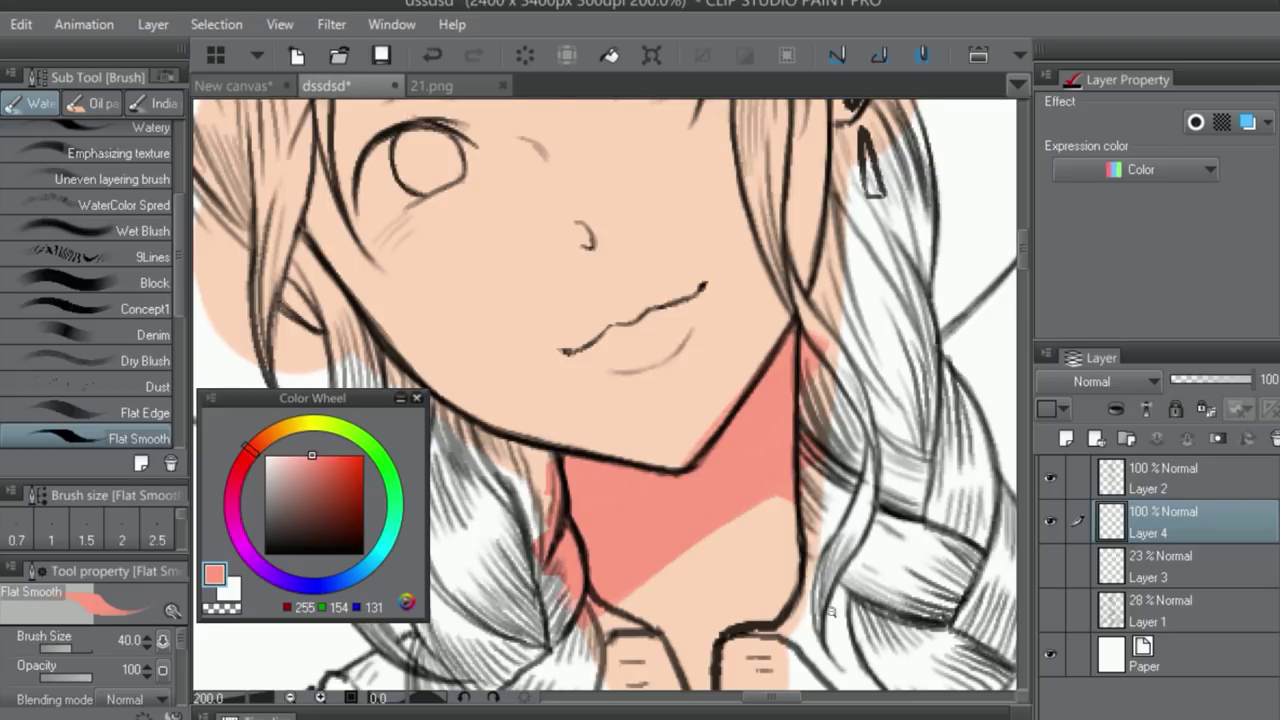
# - Add soft salmon shading to the ear and the edges of the face with the Soft airbrush, enlarging it to size 100
pyautogui.scroll(-3, 556, 541)
pyautogui.press('b')
pyautogui.moveTo(795, 365); pyautogui.dragTo(922, 503)
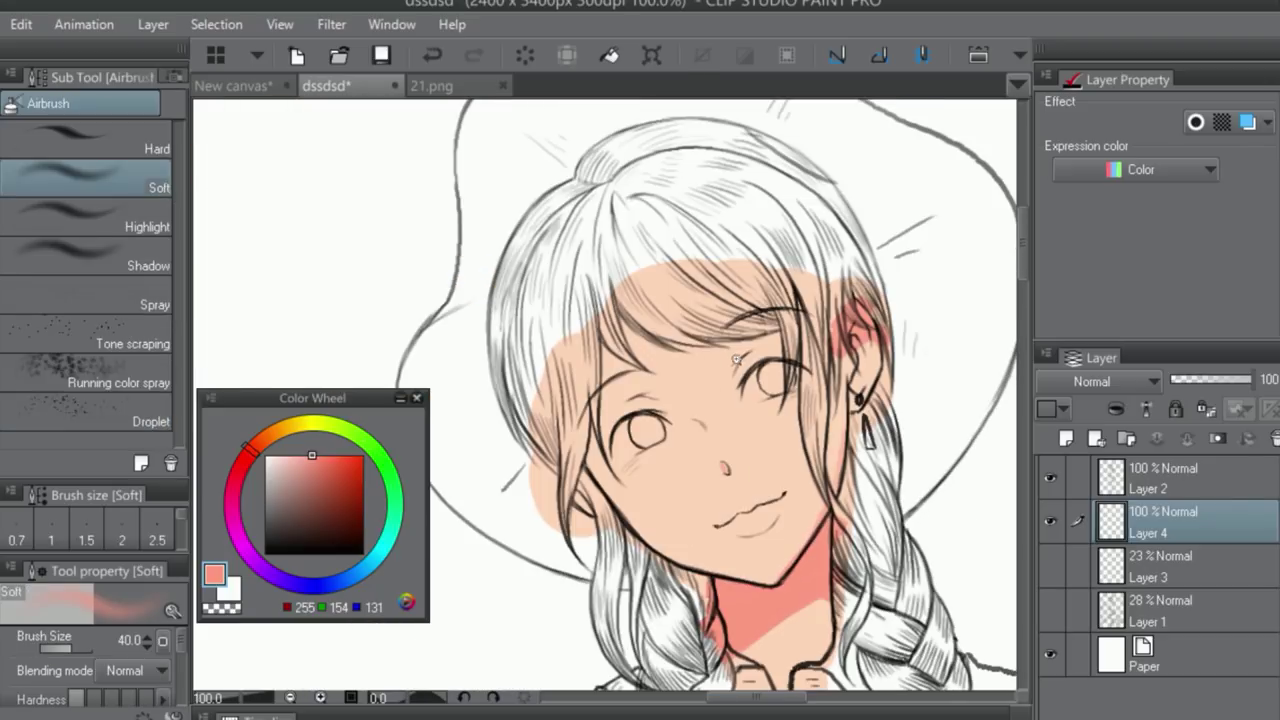
pyautogui.press(']')
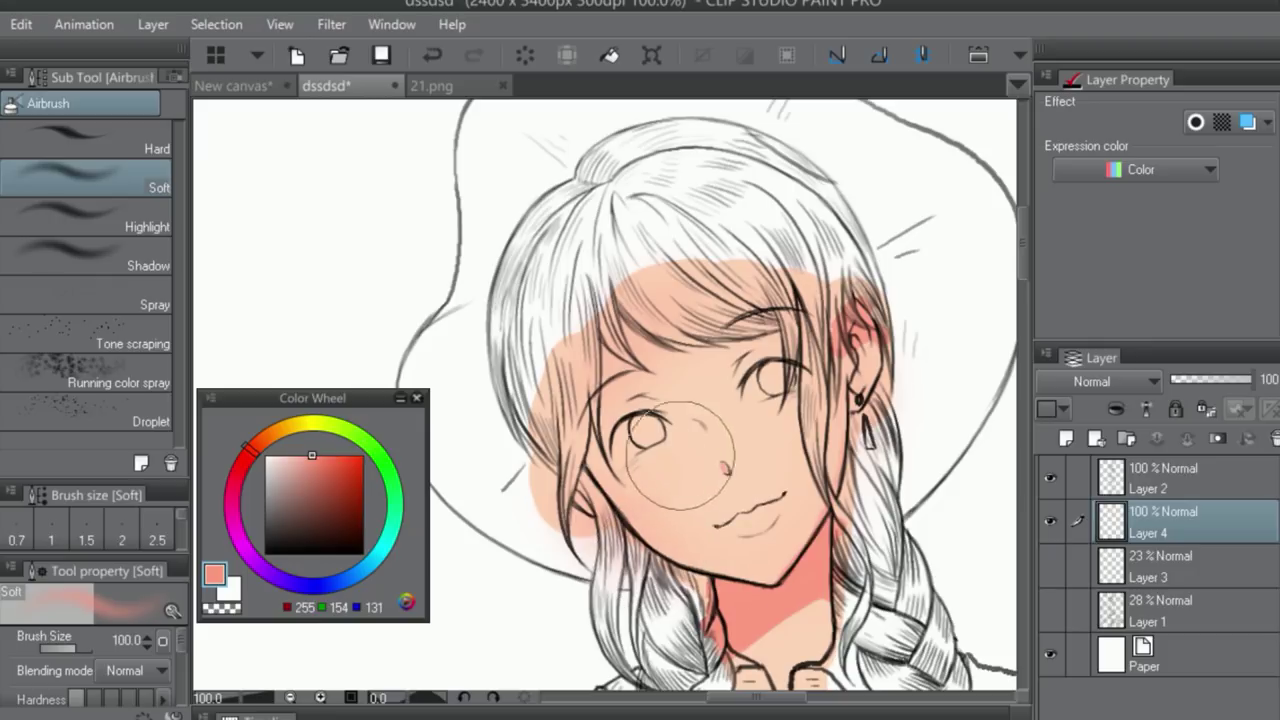
# - Reduce the brush size, colour the lips, and fill the eyes with white using the G-pen at size 10
pyautogui.press('[')
pyautogui.press('[')
pyautogui.press('[')
pyautogui.press('[')
pyautogui.press('[')
pyautogui.press('[')
pyautogui.press('[')
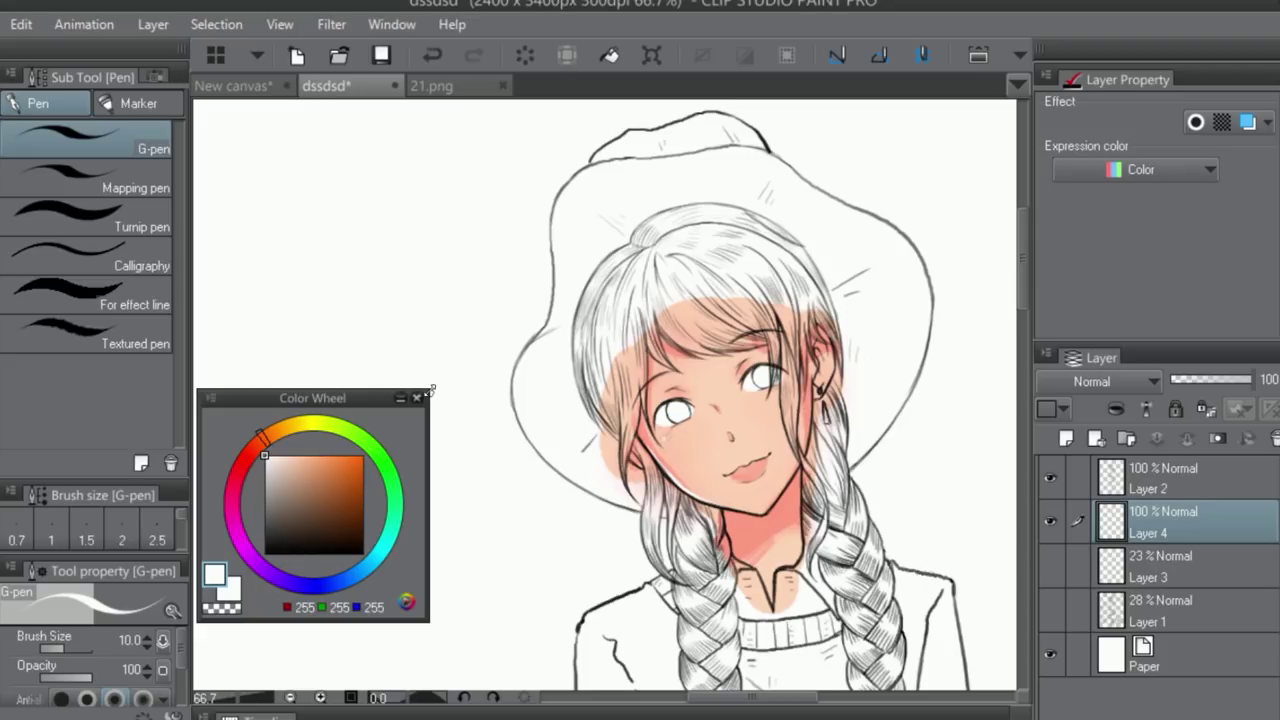
# - Enlarge the colour wheel and set a light peach skin colour, RGB 255, 196, 161
pyautogui.moveTo(429, 390); pyautogui.dragTo(687, 186)
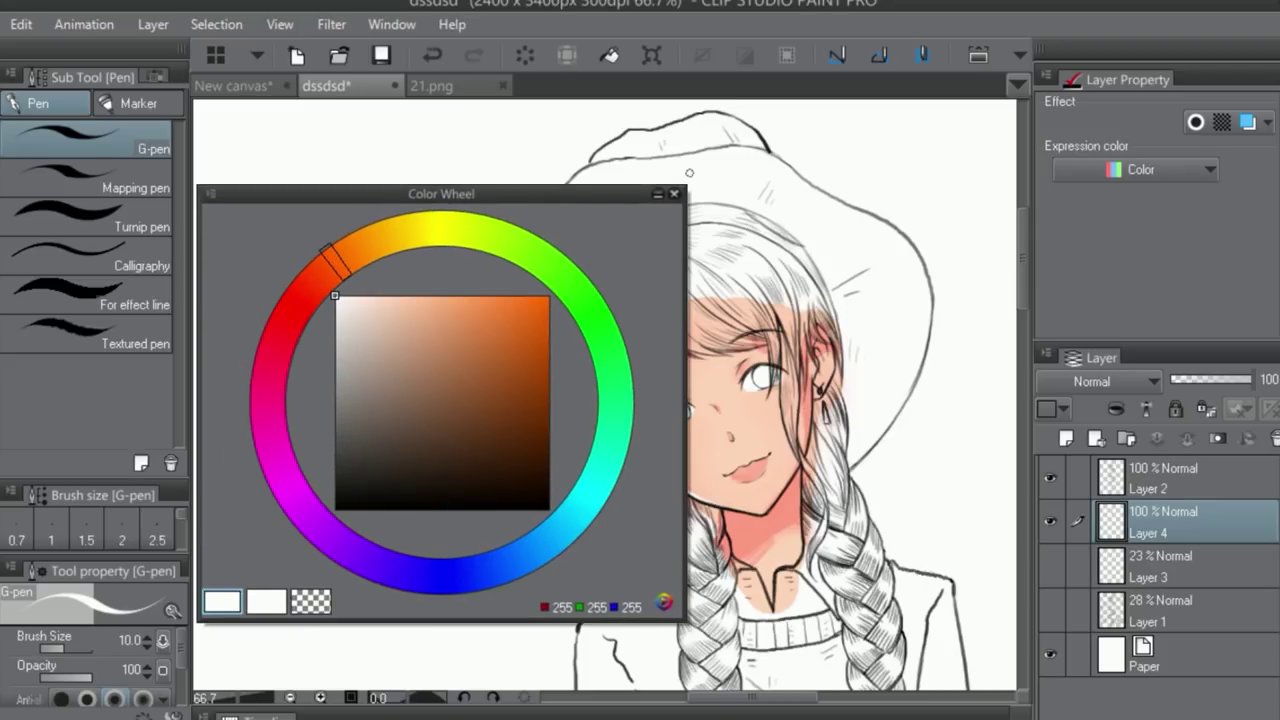
pyautogui.click(457, 285)
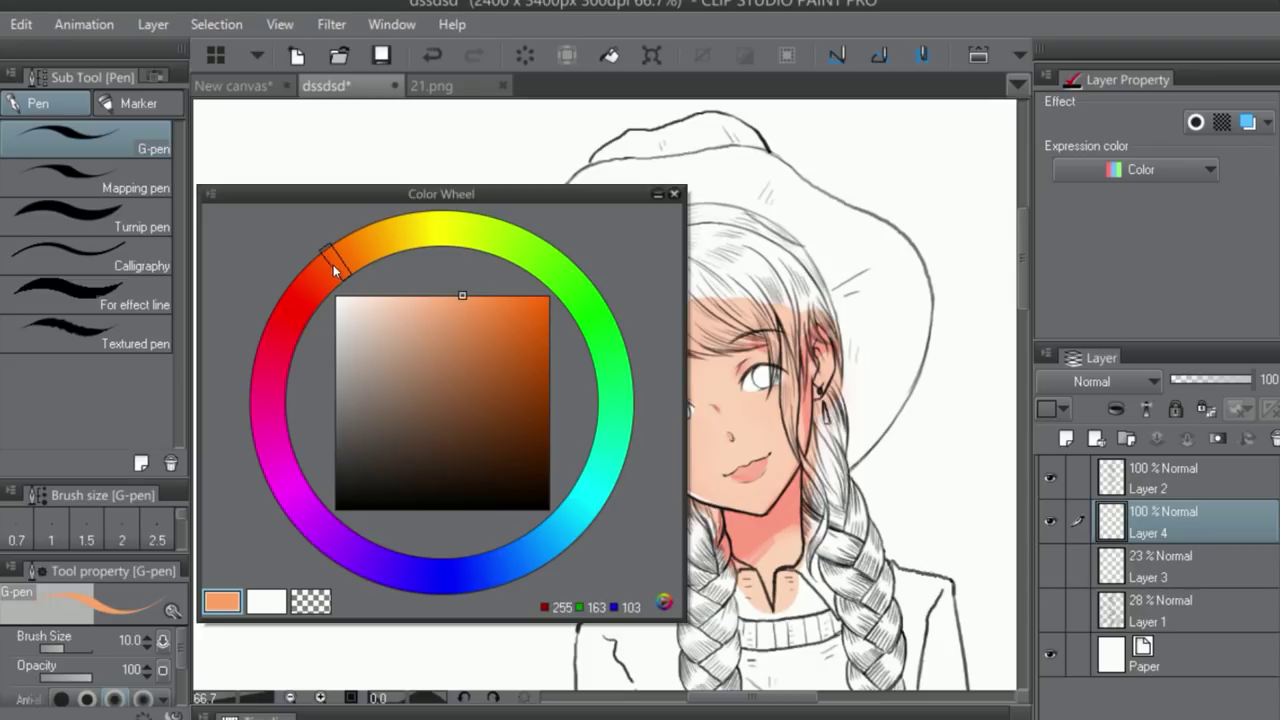
pyautogui.moveTo(460, 293); pyautogui.dragTo(409, 250)
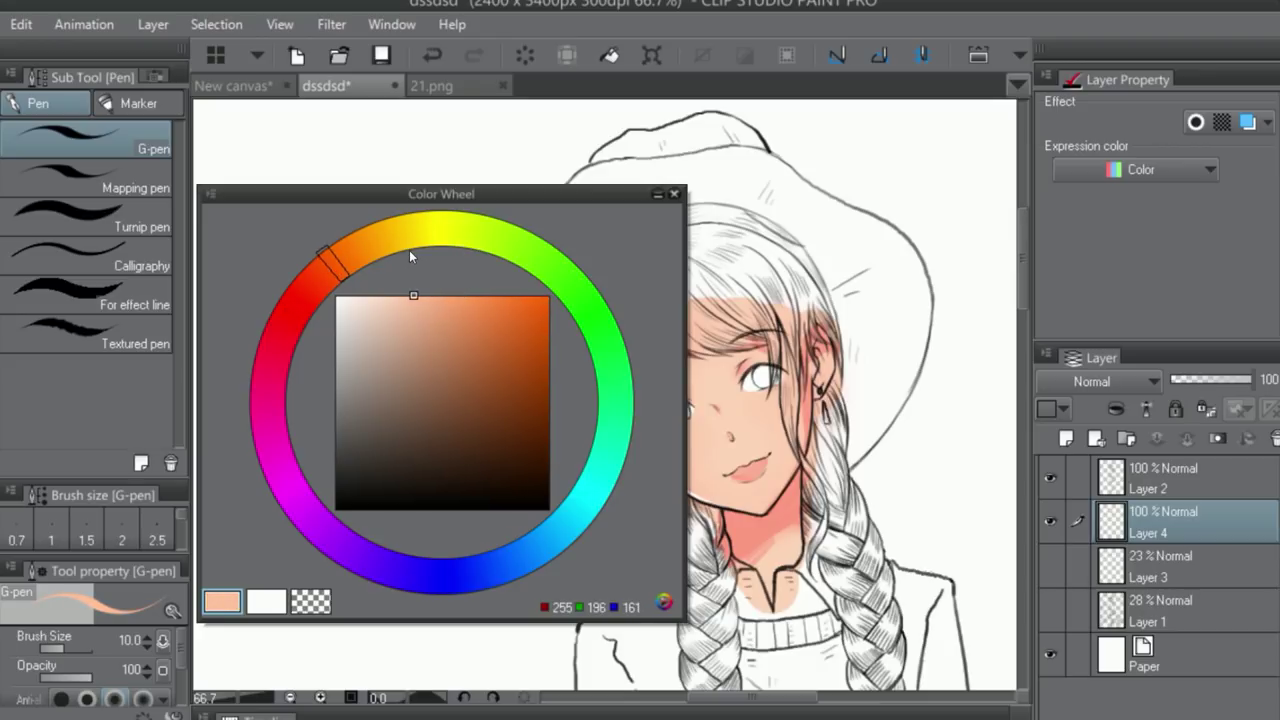
# - Hide Layer 4 with the first skin version and add a new layer directly above it
pyautogui.click(1126, 570)
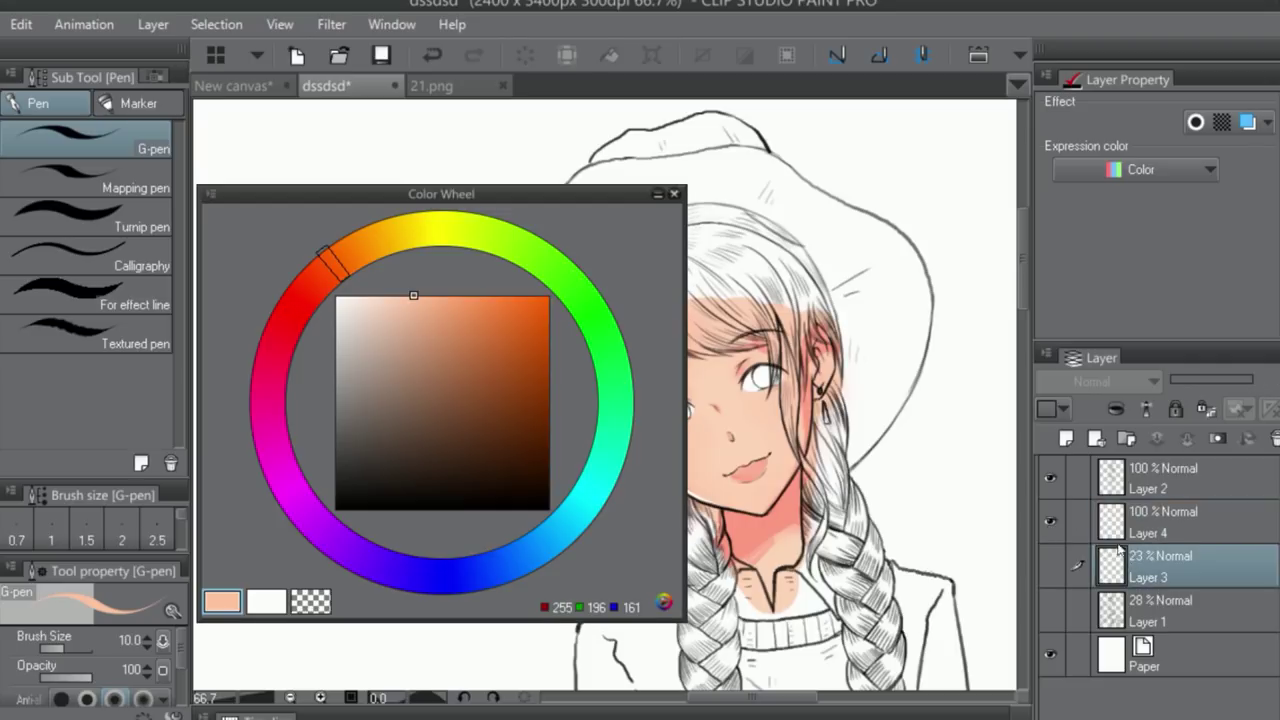
pyautogui.click(1050, 521)
pyautogui.click(1134, 522)
pyautogui.click(1066, 438)
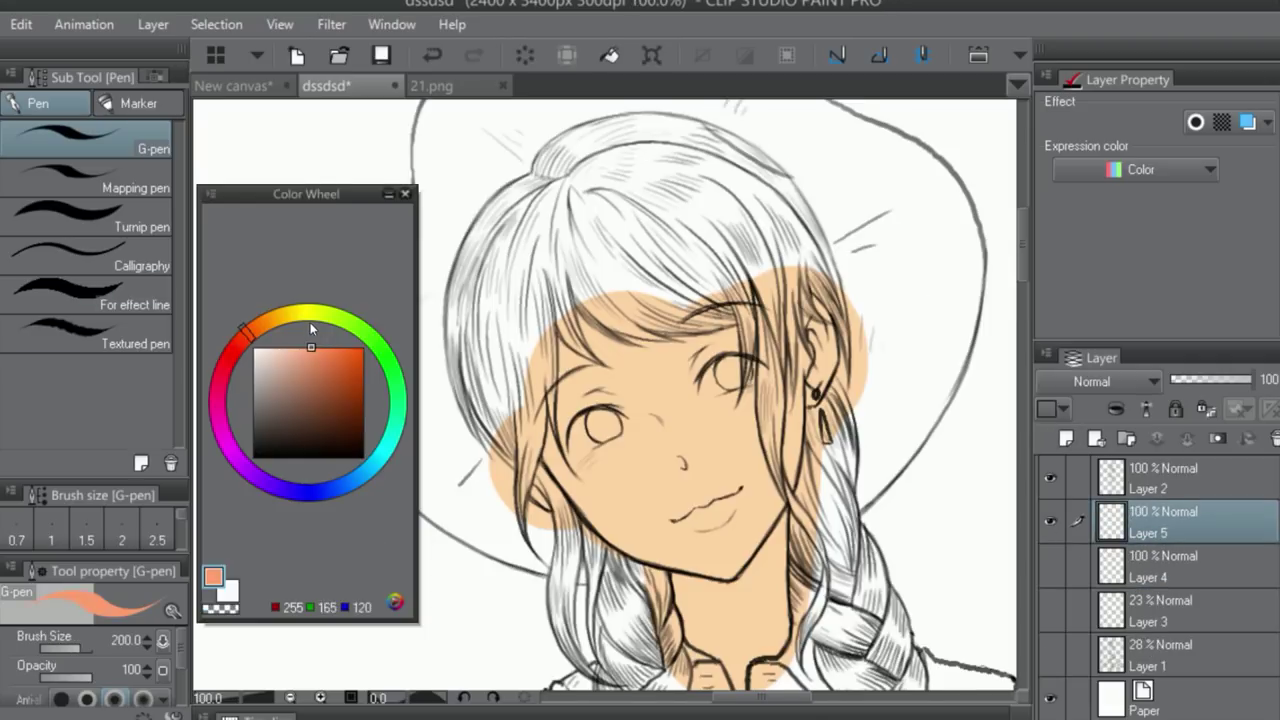
# - Set an orange shadow colour, RGB 255, 150, 98, and shade the edge of the face on Layer 5 with the Flat Smooth brush
pyautogui.moveTo(310, 322); pyautogui.dragTo(320, 304)
pyautogui.press('[')
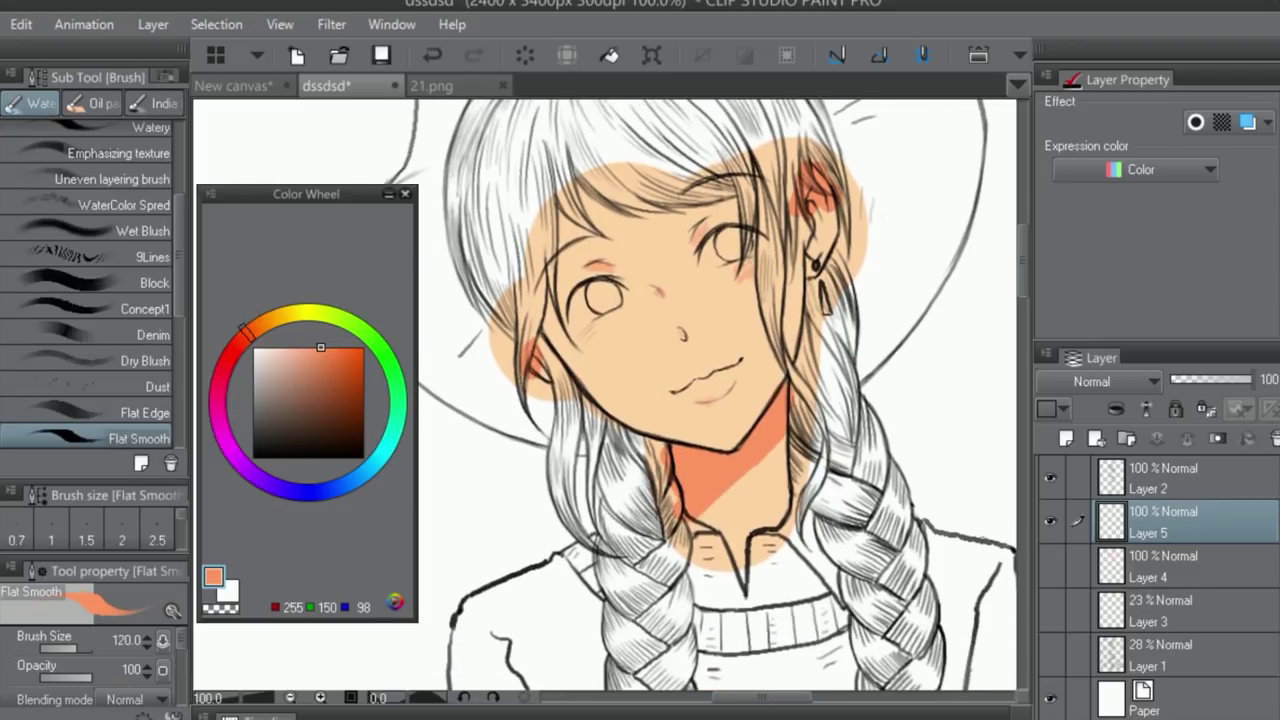
pyautogui.hotkey('ctrl', '+')
pyautogui.hotkey('ctrl', '+')
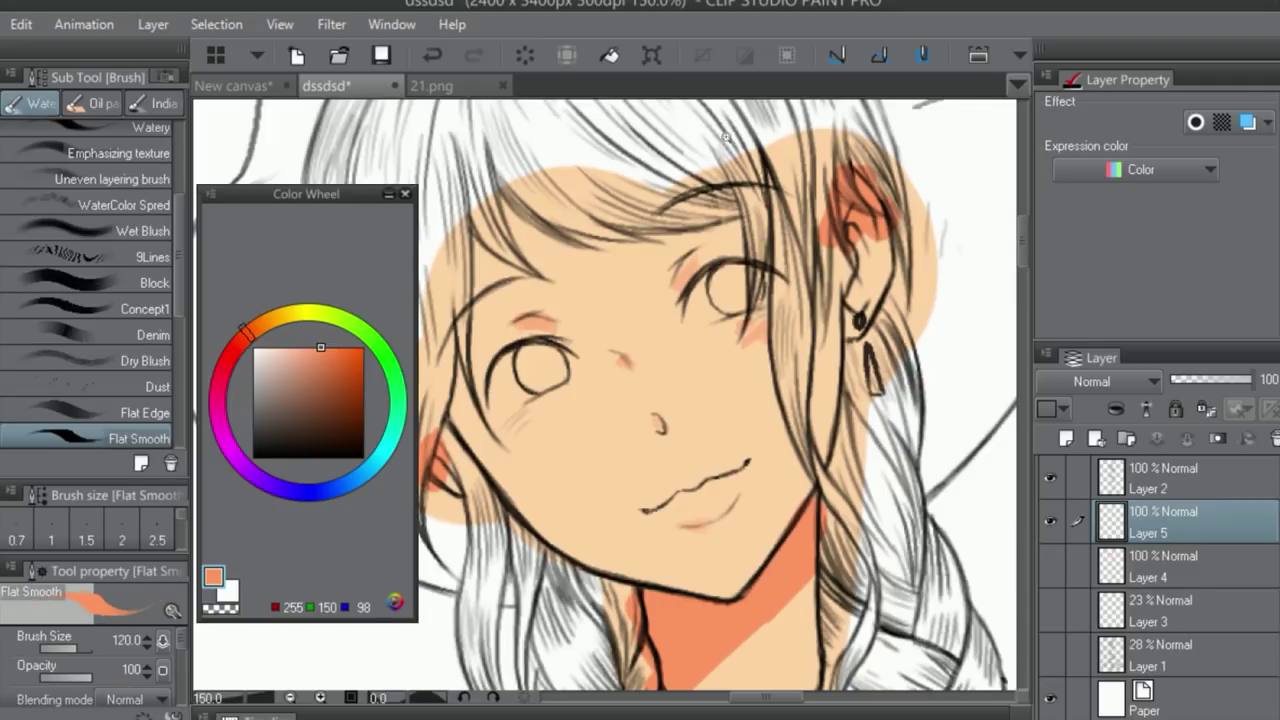
pyautogui.moveTo(458, 408); pyautogui.dragTo(460, 480)
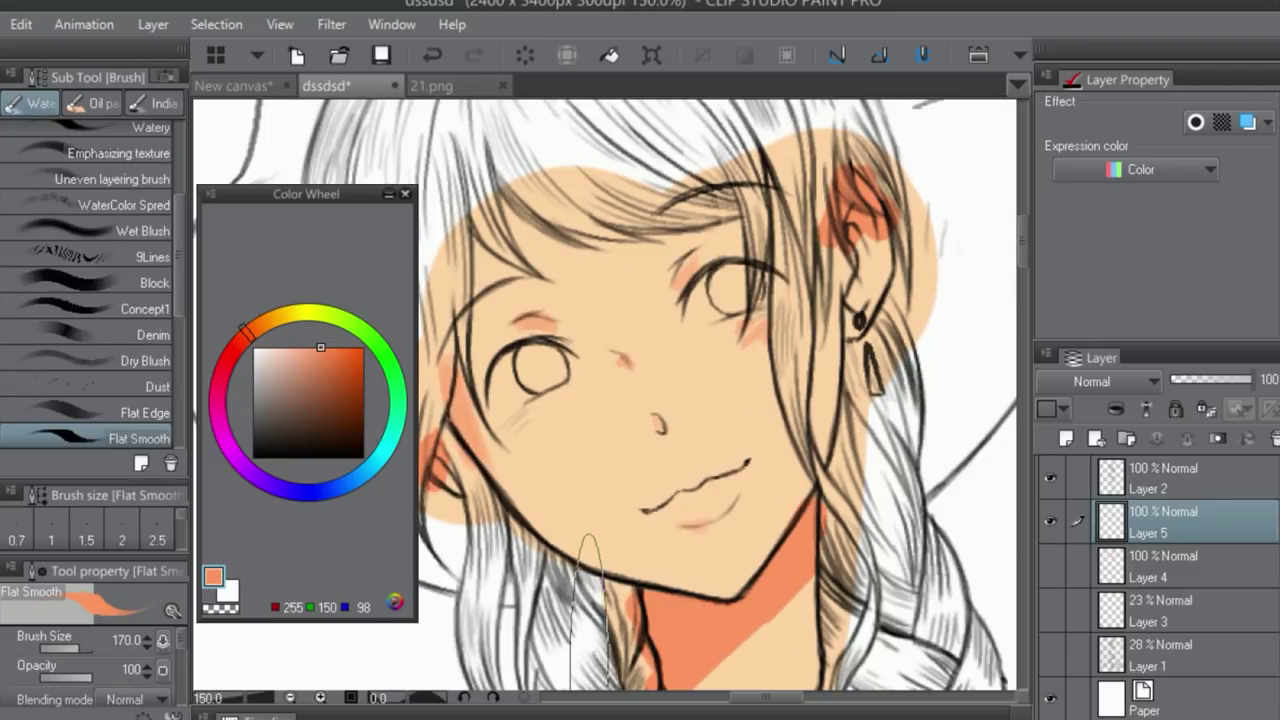
# - Make Layer 4 active and visible again and hide Layer 5, switching back to the first skin version
pyautogui.click(1210, 170)
pyautogui.click(1192, 326)
pyautogui.click(1151, 381)
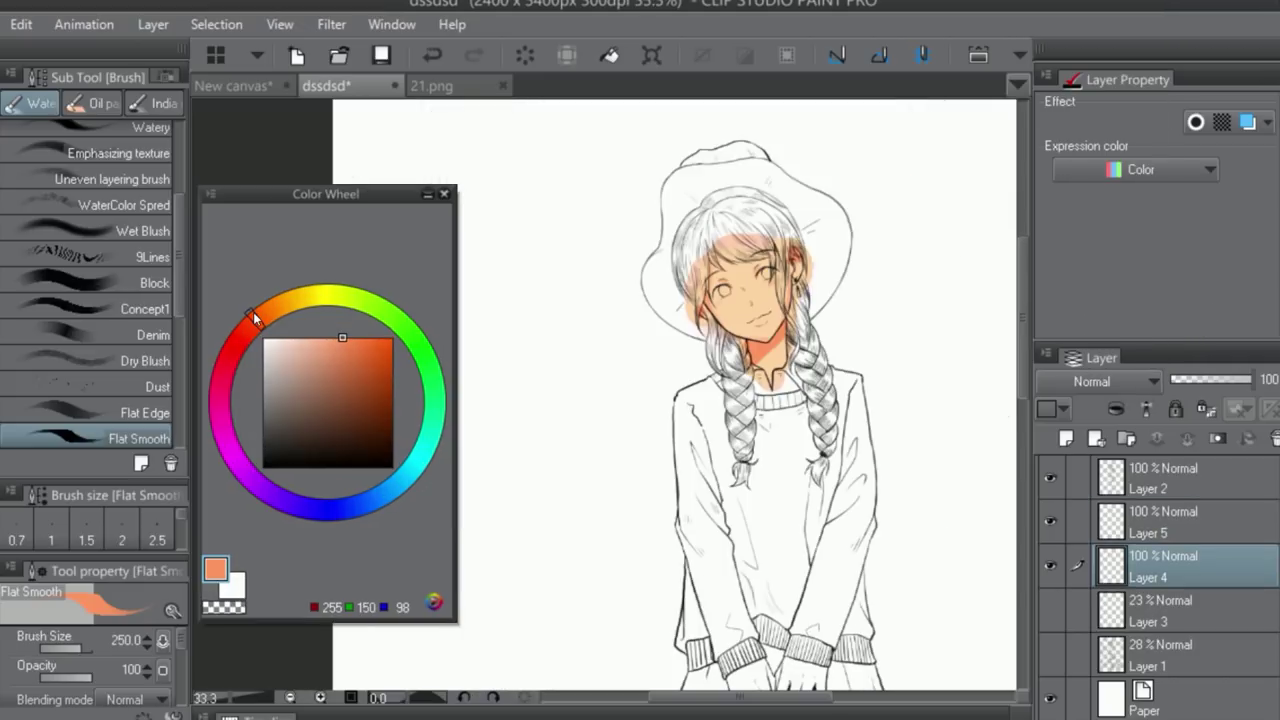
pyautogui.click(1050, 521)
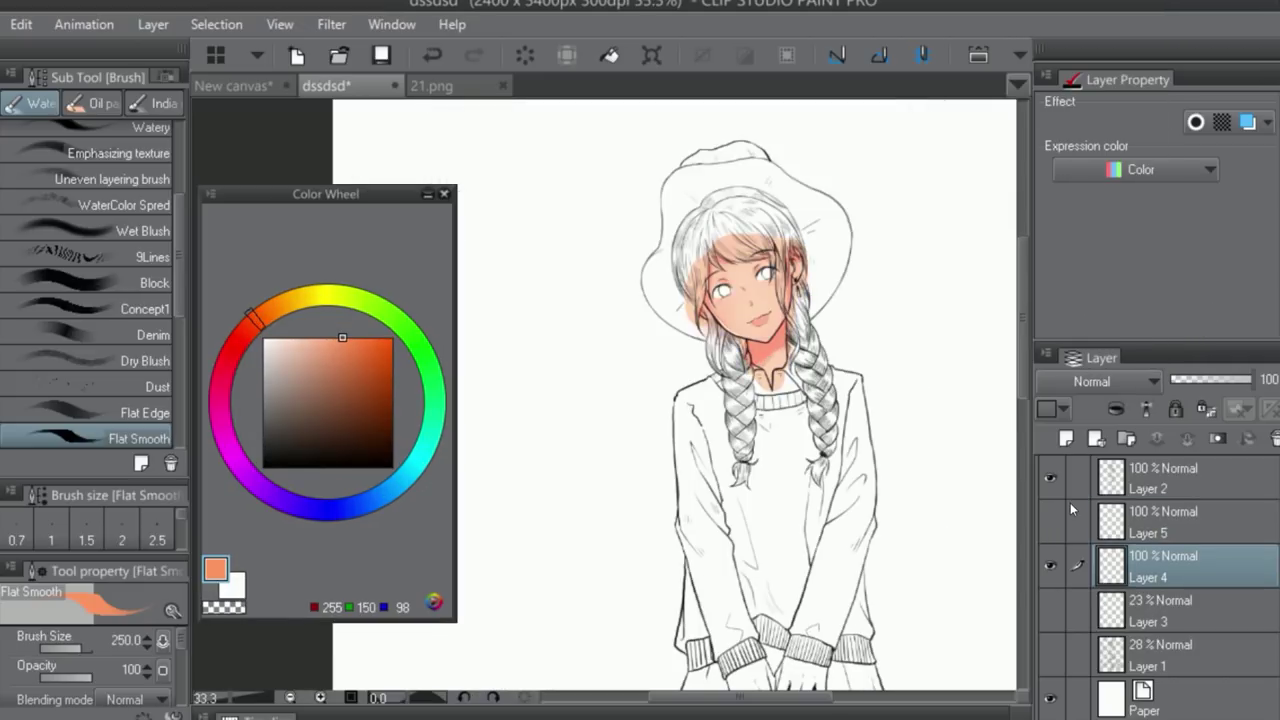
pyautogui.scroll(2, 797, 220)
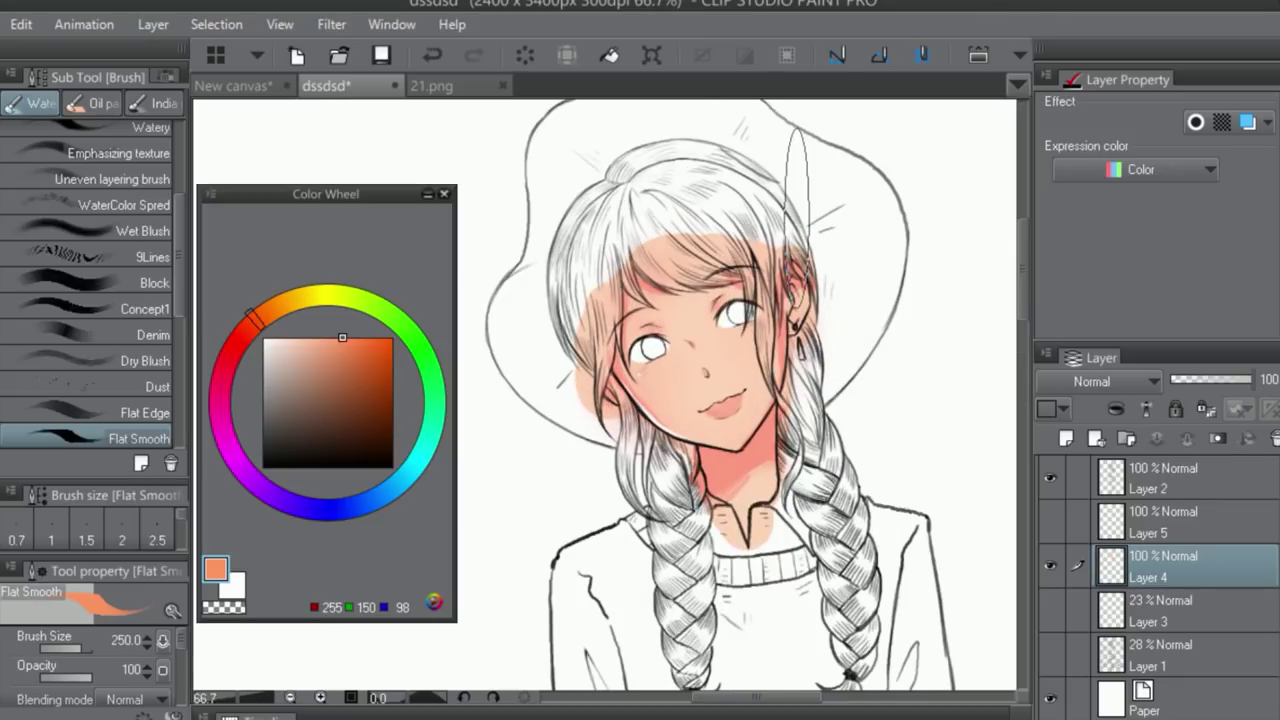
# - Try a fully saturated blue, RGB 0, 144, 255, as hair colour by painting it over the crown, and add a stroke with a smaller brush
pyautogui.click(387, 492)
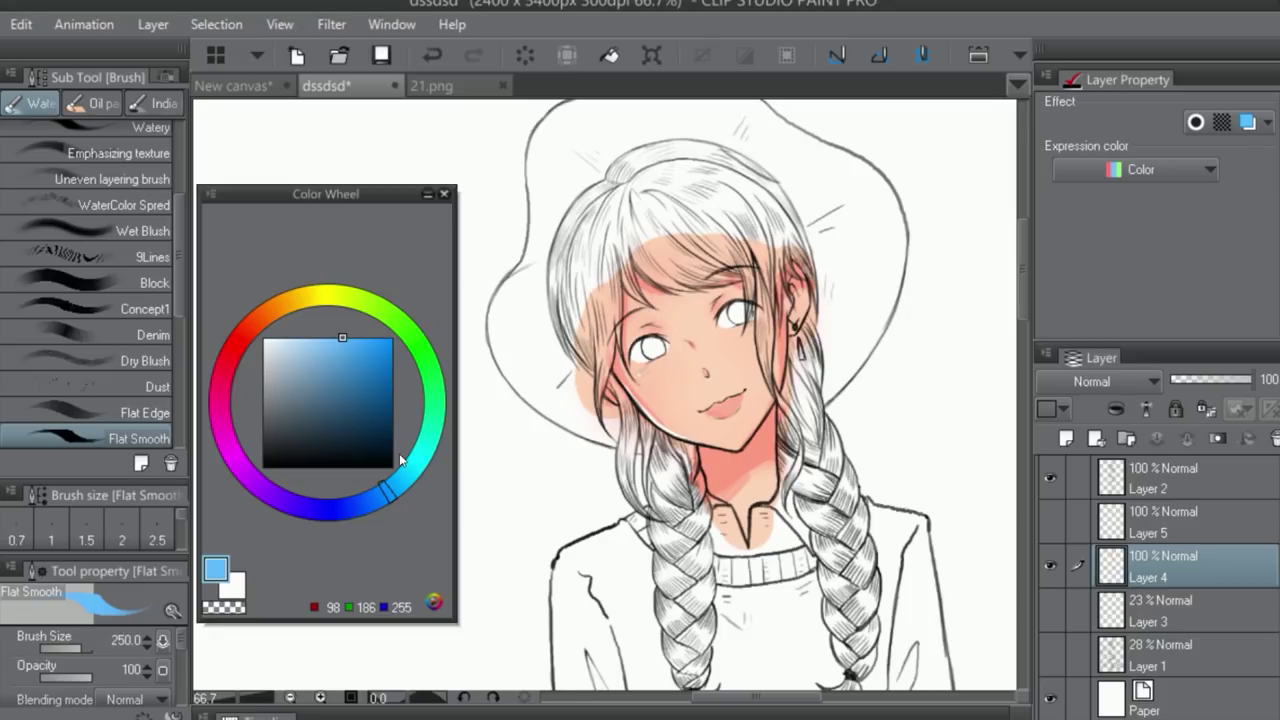
pyautogui.moveTo(382, 356); pyautogui.dragTo(418, 318)
pyautogui.moveTo(556, 275)
pyautogui.mouseDown()
pyautogui.moveTo(580, 270)
pyautogui.moveTo(595, 225)
pyautogui.moveTo(670, 195)
pyautogui.moveTo(798, 175)
pyautogui.mouseUp()
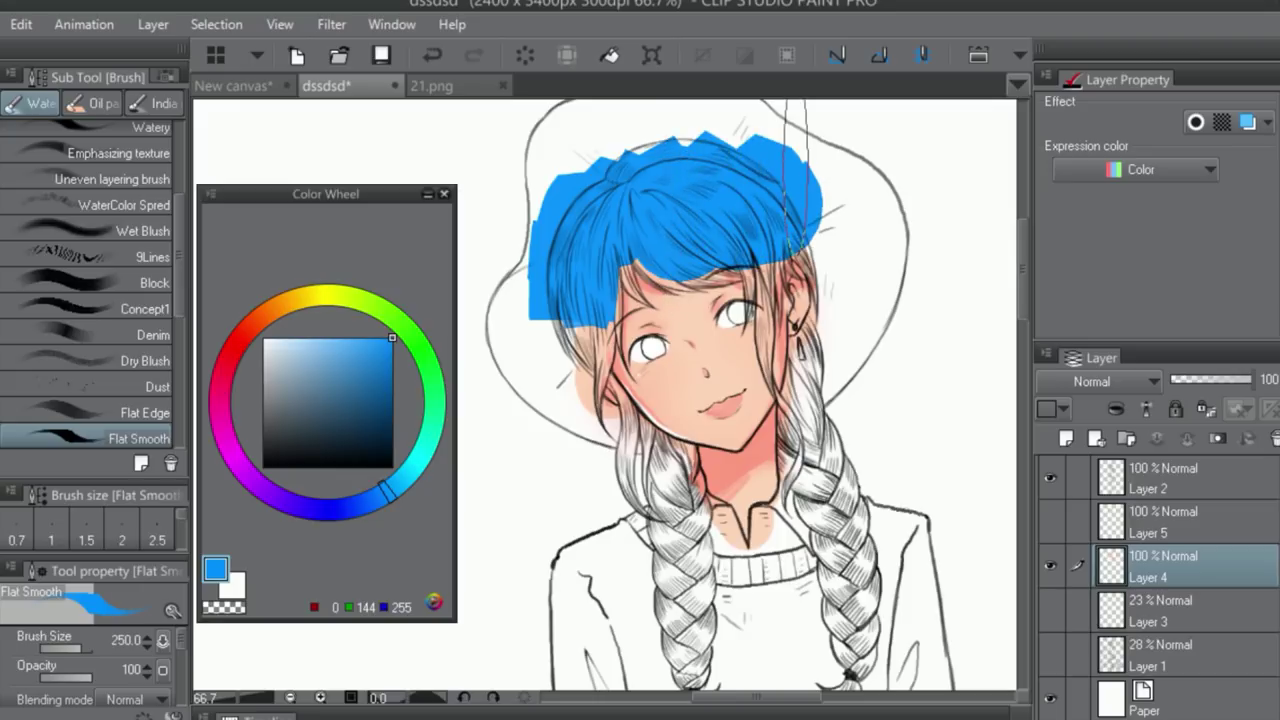
pyautogui.press('[')
pyautogui.moveTo(758, 262); pyautogui.dragTo(760, 392)
# - Undo the blue strokes over the hair and face
pyautogui.hotkey('ctrl', 'z')
pyautogui.hotkey('ctrl', 'z')
pyautogui.hotkey('ctrl', 'z')
pyautogui.hotkey('ctrl', '+')
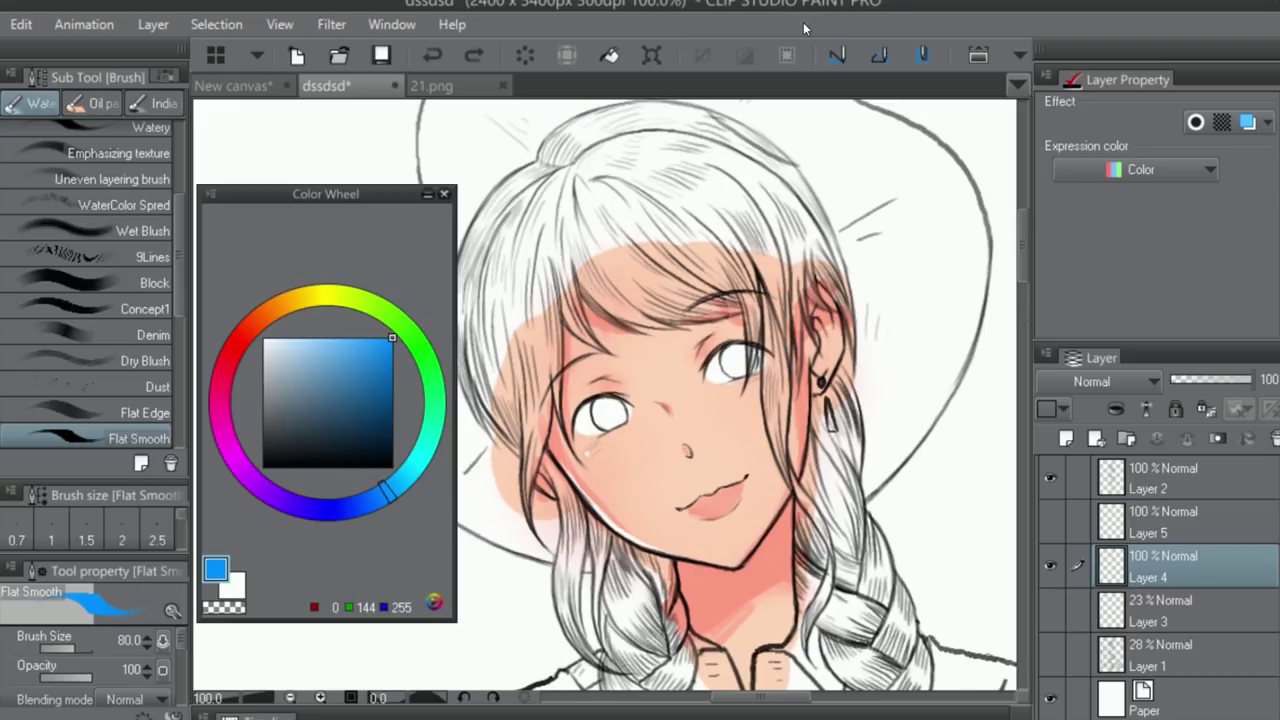
# - Try less saturated and slightly darker blues, including RGB 47, 164, 255, and enlarge the colour wheel
pyautogui.moveTo(366, 366); pyautogui.dragTo(337, 305)
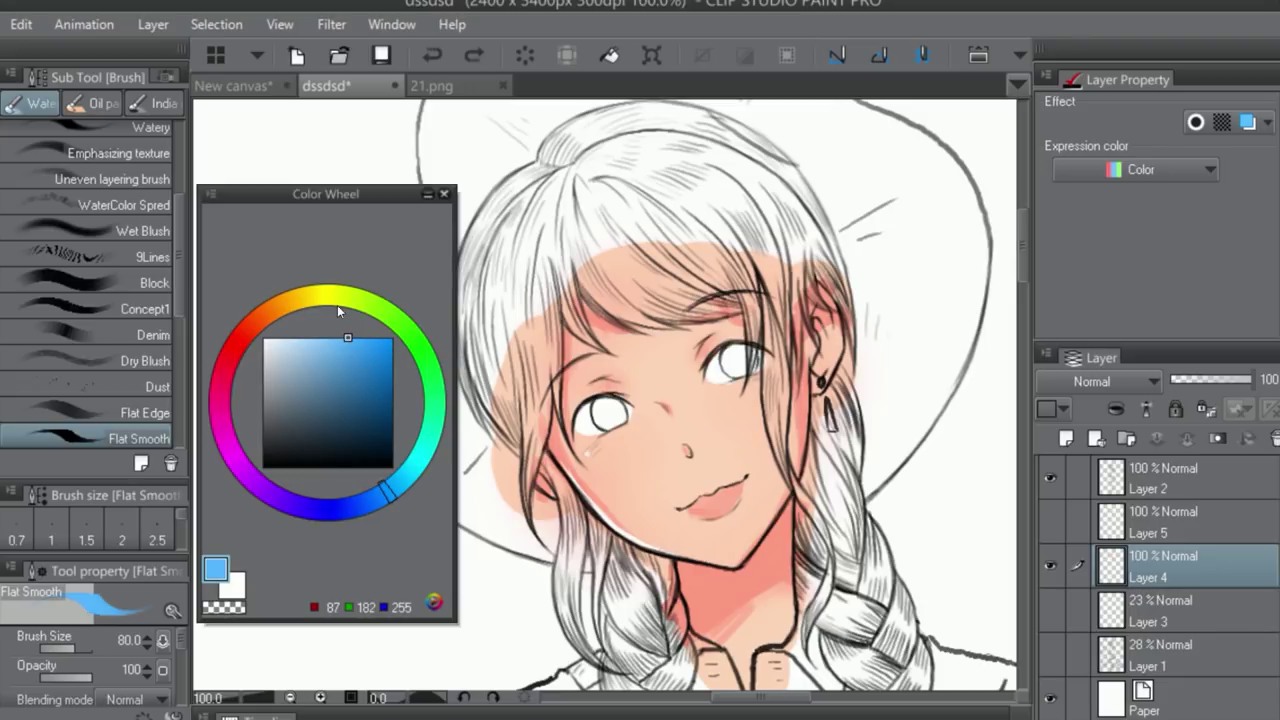
pyautogui.moveTo(351, 362)
pyautogui.mouseDown()
pyautogui.moveTo(334, 310)
pyautogui.moveTo(351, 358)
pyautogui.moveTo(358, 316)
pyautogui.moveTo(389, 318)
pyautogui.moveTo(418, 280)
pyautogui.moveTo(370, 274)
pyautogui.mouseUp()
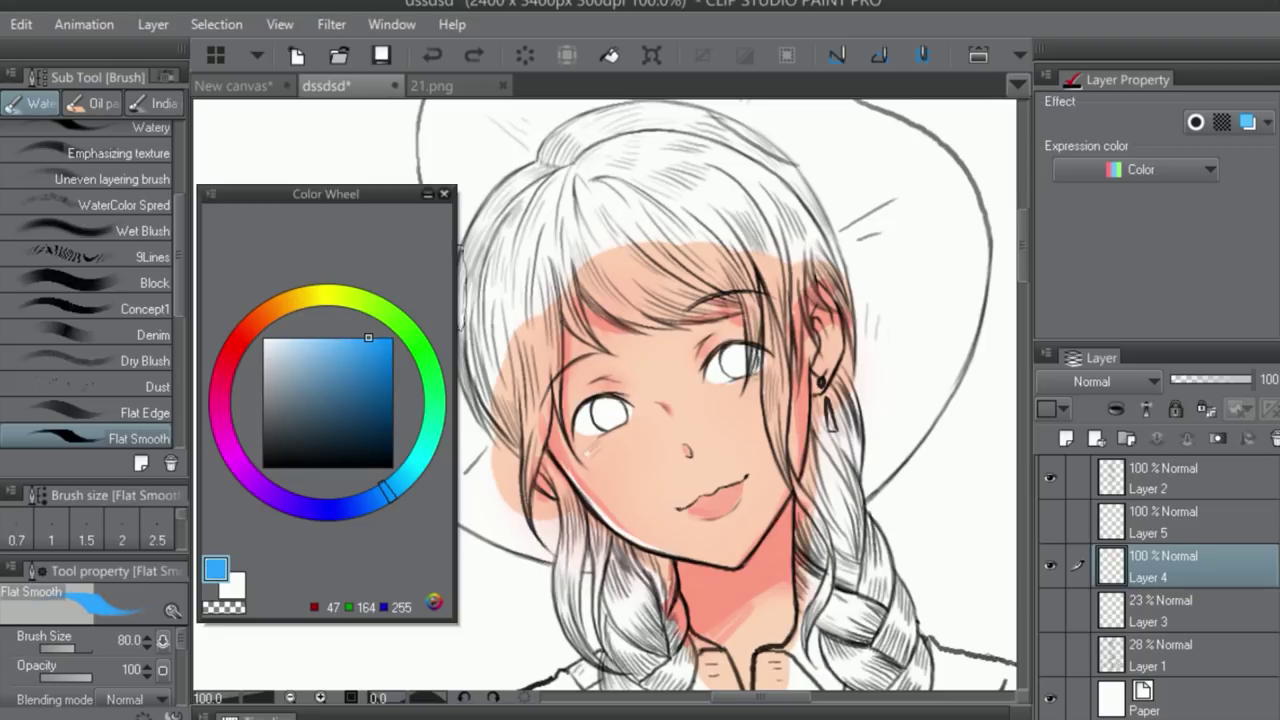
pyautogui.moveTo(457, 286); pyautogui.dragTo(937, 356)
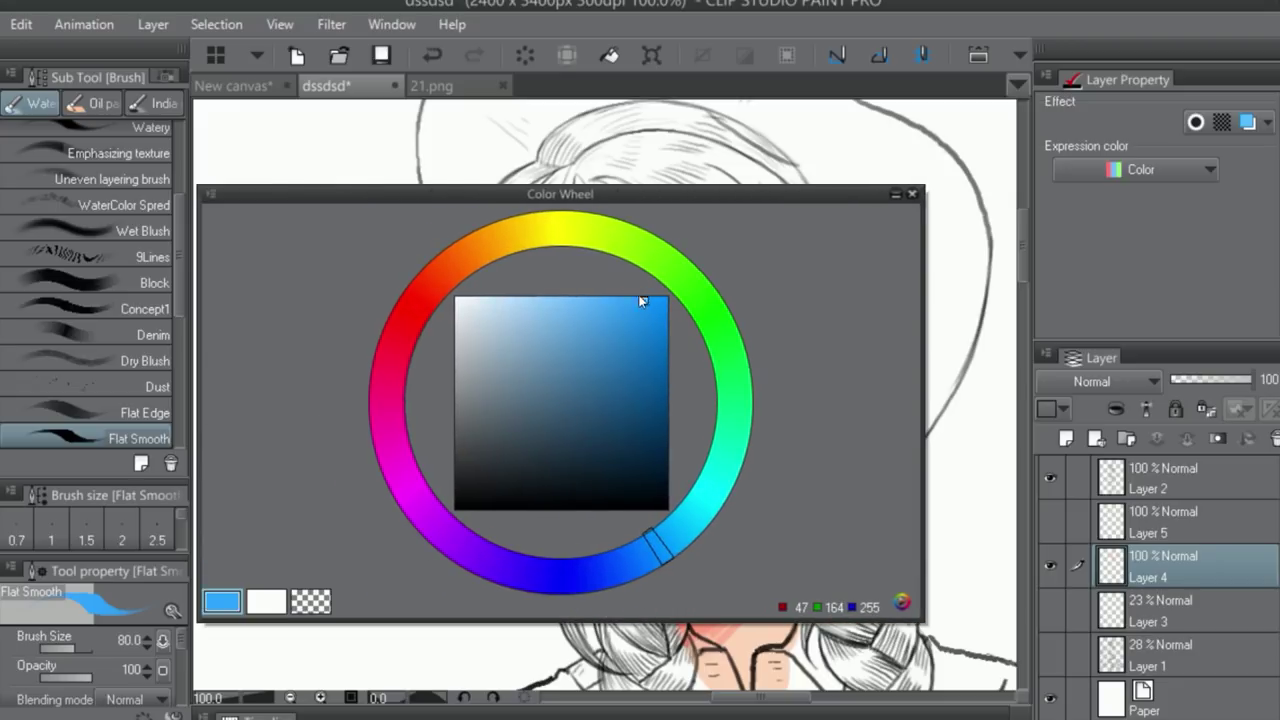
pyautogui.moveTo(604, 300); pyautogui.dragTo(608, 315)
pyautogui.moveTo(614, 318); pyautogui.dragTo(613, 320)
# - Paint a pure green swatch, RGB 30, 255, 0, beside the hat, with a softer green swatch, RGB 89, 223, 72, above it
pyautogui.click(707, 285)
pyautogui.moveTo(645, 331); pyautogui.dragTo(771, 214)
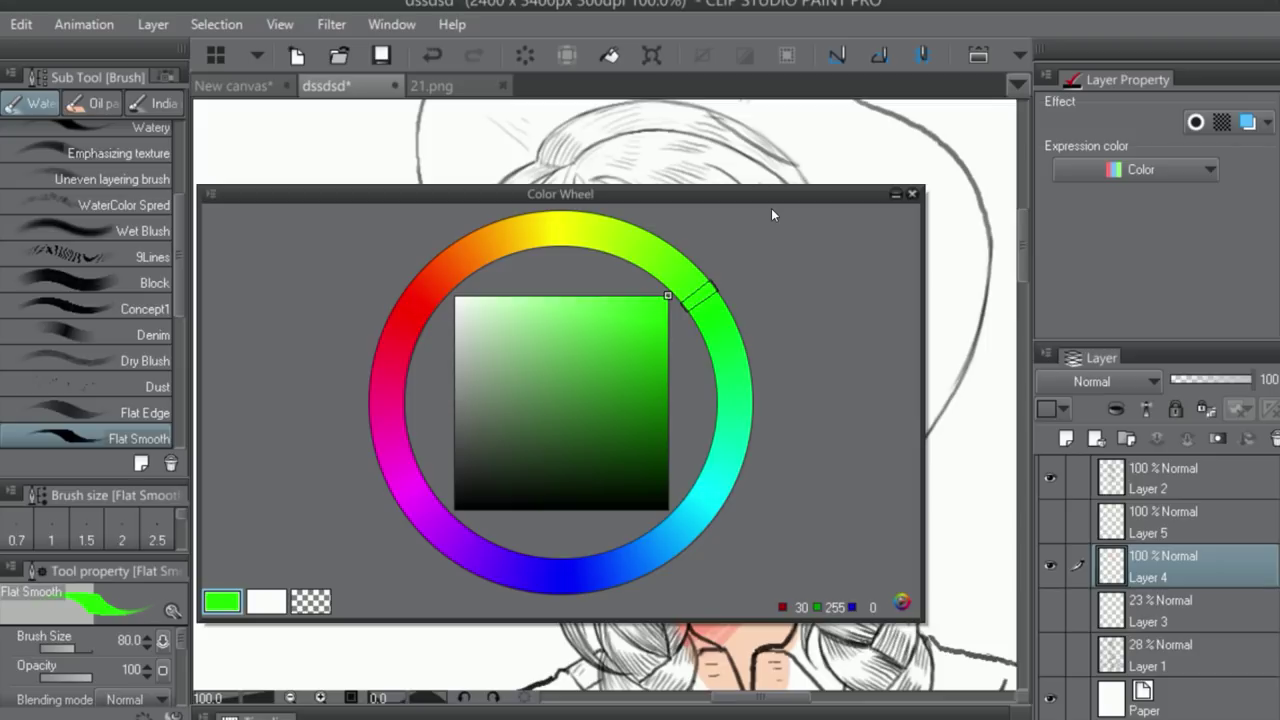
pyautogui.moveTo(934, 500); pyautogui.dragTo(960, 490)
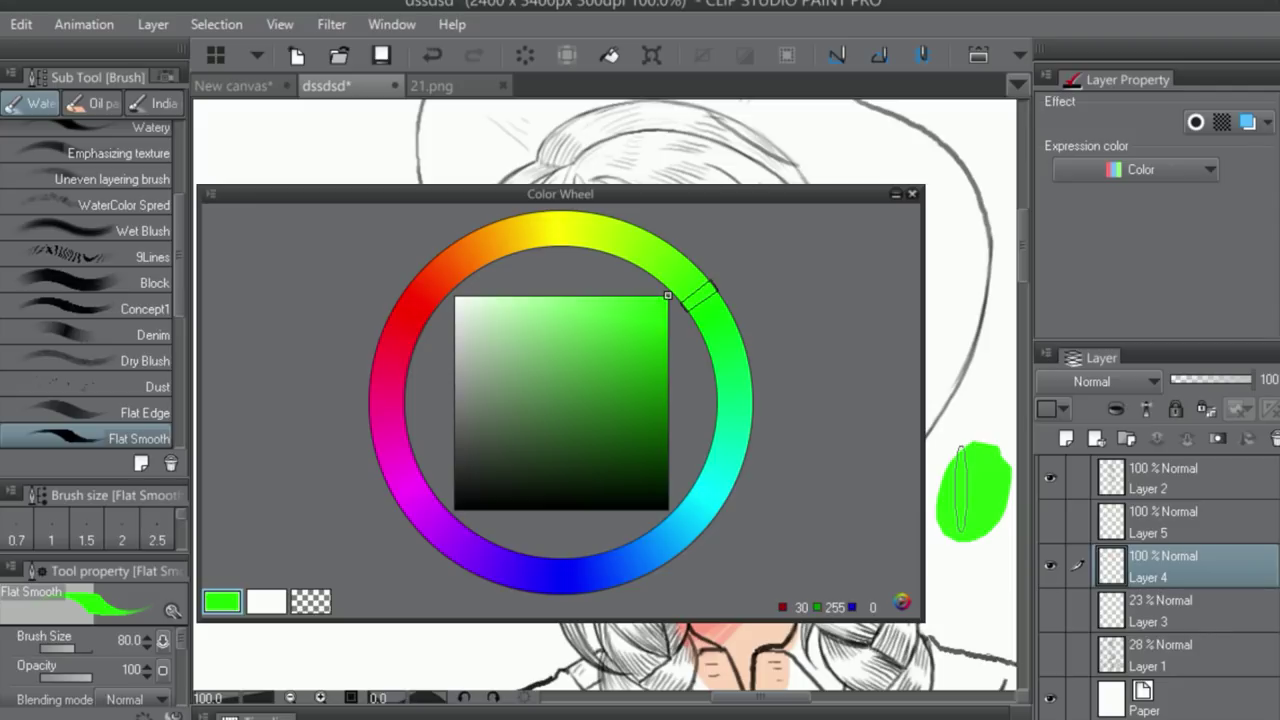
pyautogui.click(633, 296)
pyautogui.moveTo(630, 263); pyautogui.dragTo(590, 236)
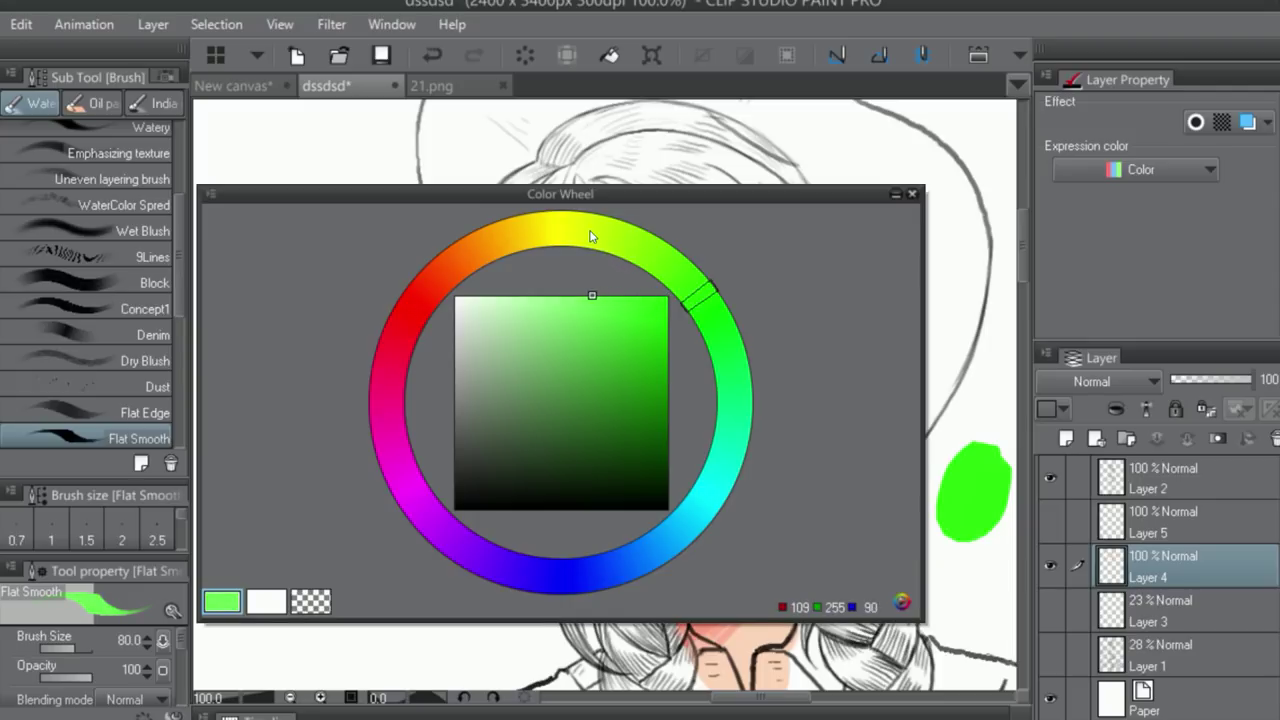
pyautogui.click(600, 326)
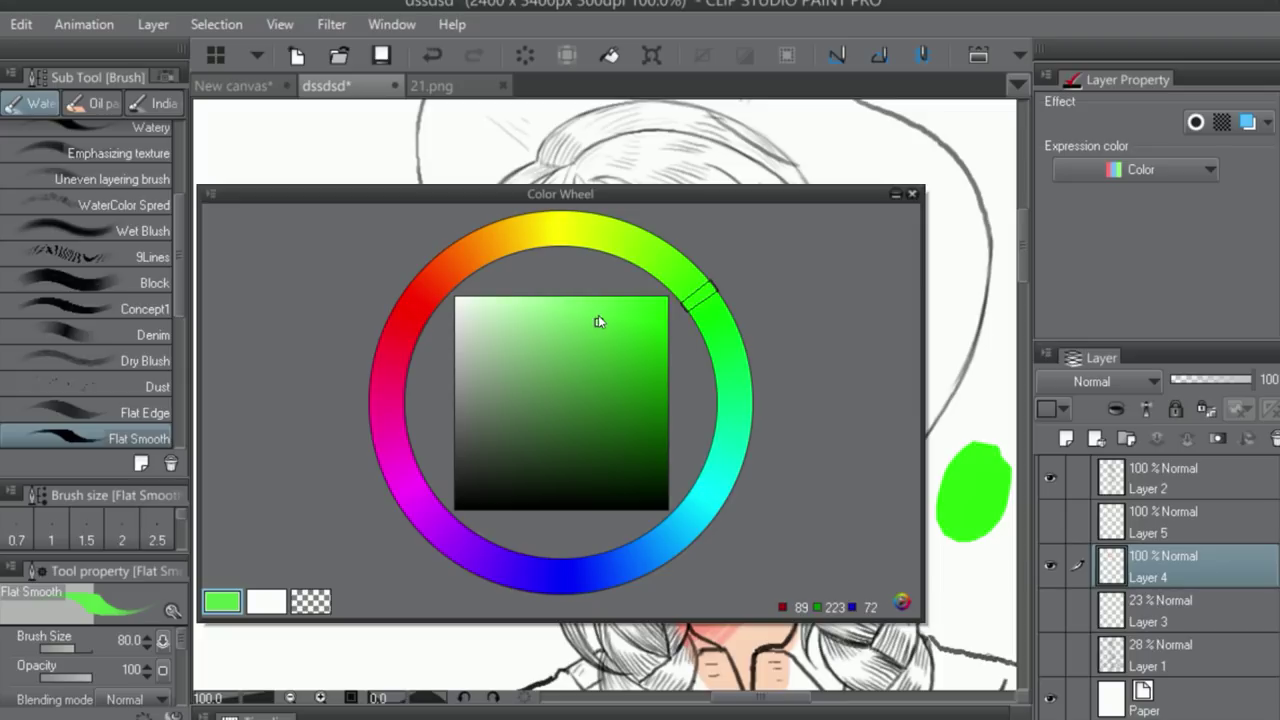
pyautogui.moveTo(972, 448)
pyautogui.mouseDown()
pyautogui.moveTo(968, 410)
pyautogui.moveTo(985, 440)
pyautogui.moveTo(972, 372)
pyautogui.mouseUp()
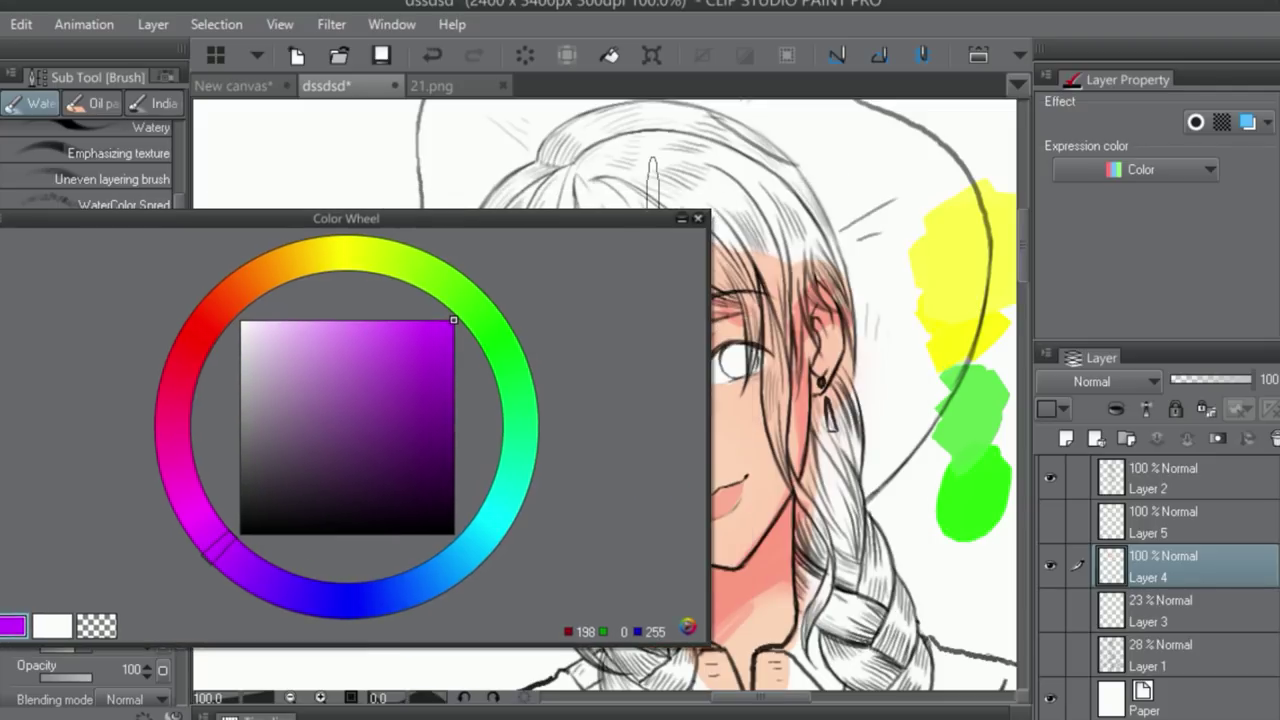
# - Paint a vivid purple swatch on the hat brim and a softer one, RGB 196, 63, 234, next to it
pyautogui.moveTo(915, 160)
pyautogui.mouseDown()
pyautogui.moveTo(835, 215)
pyautogui.moveTo(890, 245)
pyautogui.mouseUp()
pyautogui.click(414, 318)
pyautogui.moveTo(414, 318)
pyautogui.mouseDown()
pyautogui.moveTo(392, 285)
pyautogui.moveTo(396, 336)
pyautogui.mouseUp()
pyautogui.moveTo(852, 145)
pyautogui.mouseDown()
pyautogui.moveTo(876, 168)
pyautogui.moveTo(824, 205)
pyautogui.moveTo(893, 192)
pyautogui.mouseUp()
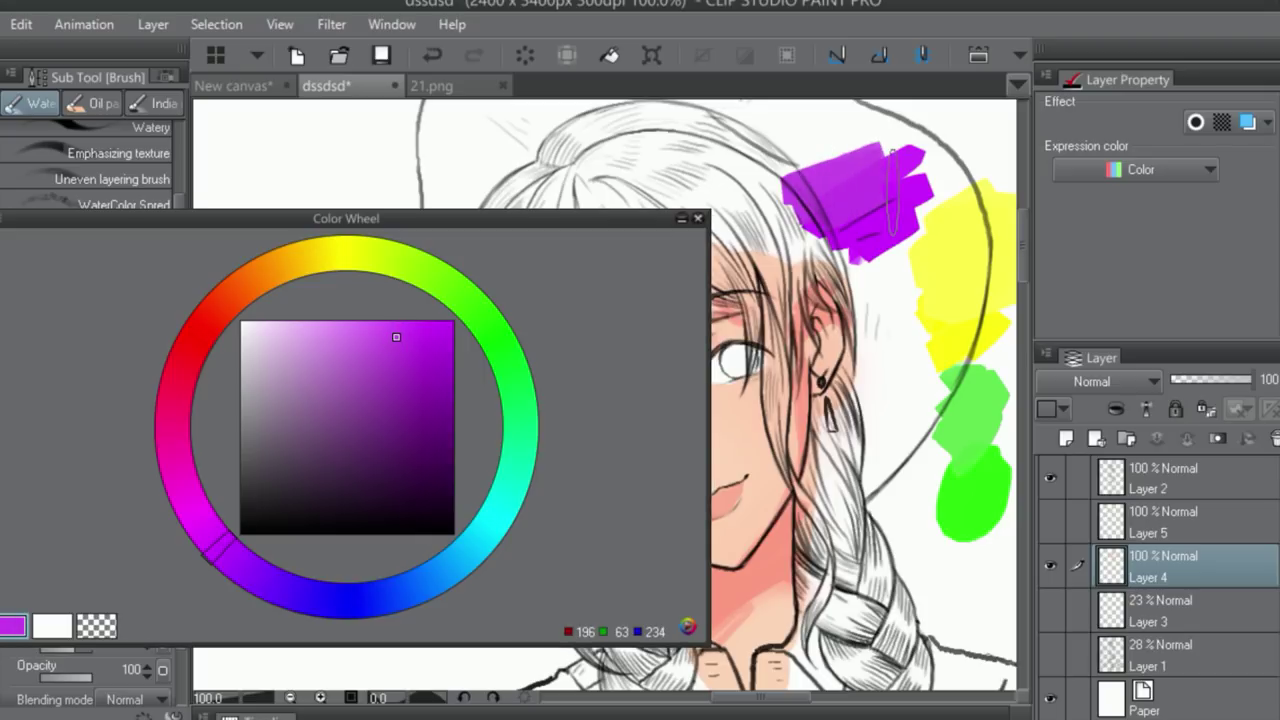
# - Undo all the purple, yellow and green test swatches around the hat
pyautogui.hotkey('ctrl', 'z')
pyautogui.hotkey('ctrl', 'z')
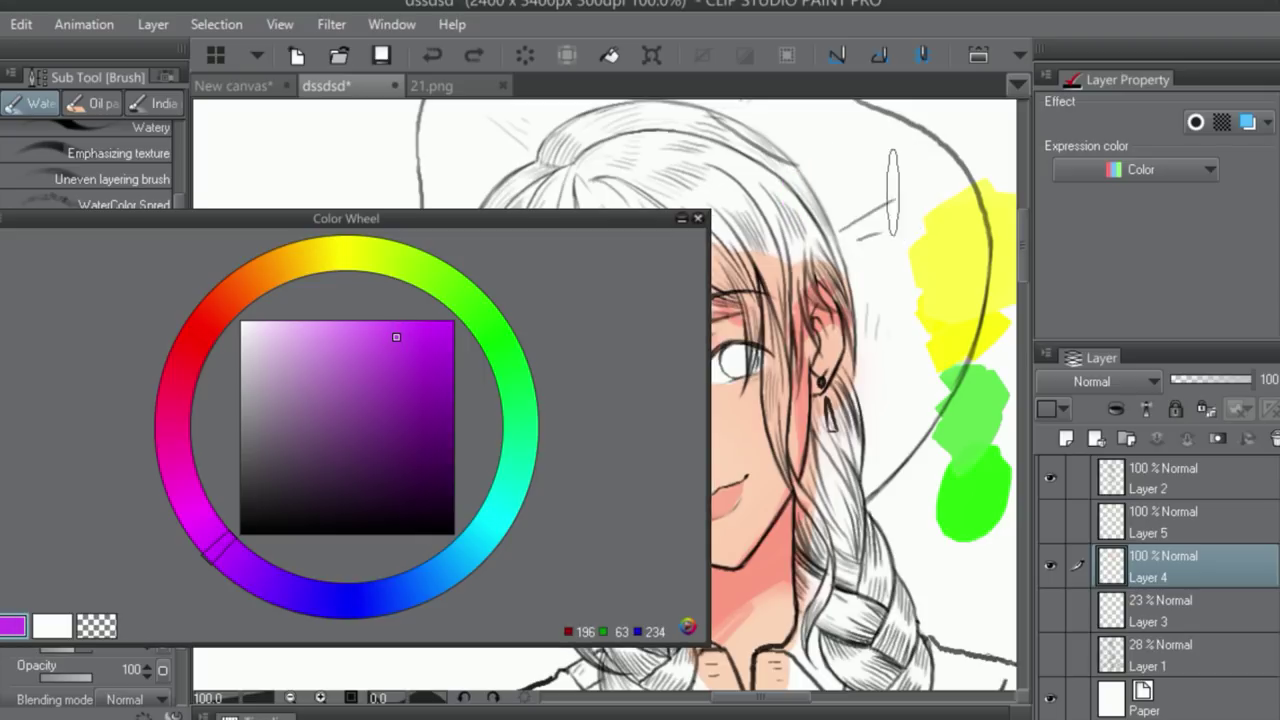
pyautogui.hotkey('ctrl', 'z')
pyautogui.hotkey('ctrl', 'z')
pyautogui.hotkey('ctrl', 'z')
pyautogui.hotkey('ctrl', 'z')
pyautogui.hotkey('ctrl', 'z')
pyautogui.hotkey('ctrl', 'z')
pyautogui.hotkey('ctrl', 'z')
pyautogui.hotkey('ctrl', 'z')
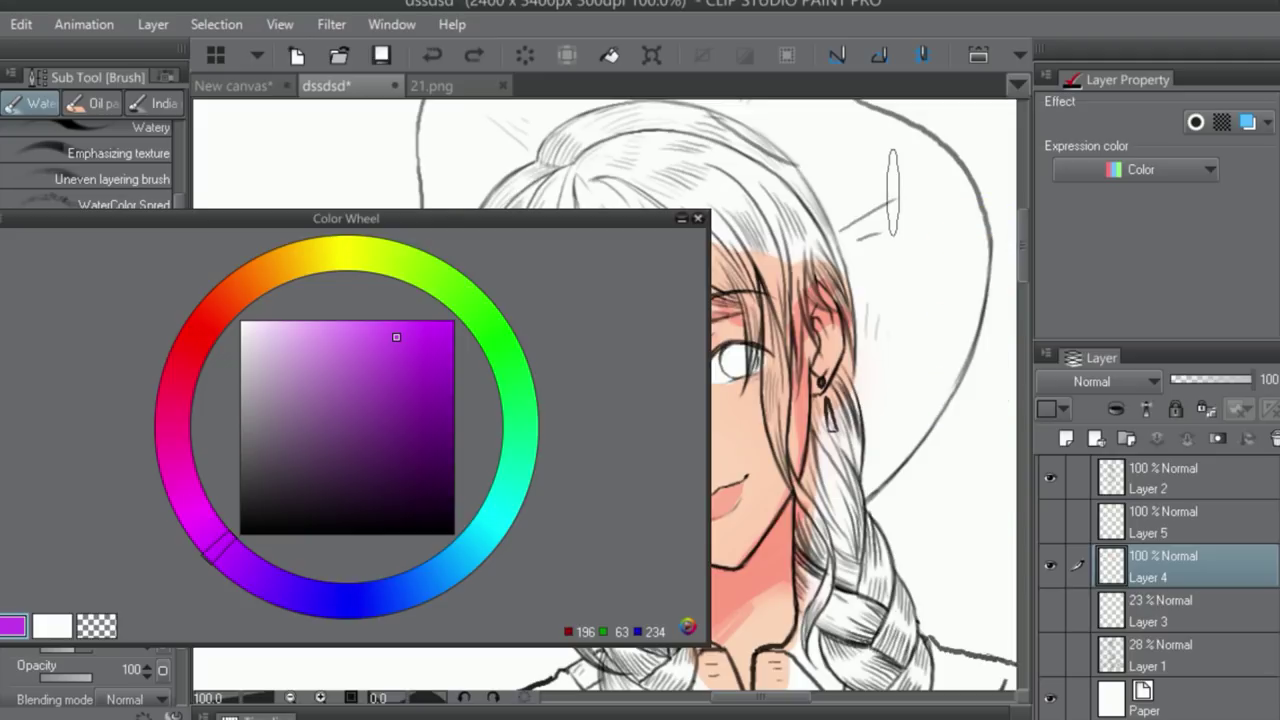
# - Set a pale turquoise, RGB 133, 240, 233, and paint a swatch on the hat brim and a patch on the hair
pyautogui.moveTo(593, 213); pyautogui.dragTo(796, 195)
pyautogui.click(705, 489)
pyautogui.moveTo(613, 319); pyautogui.dragTo(535, 312)
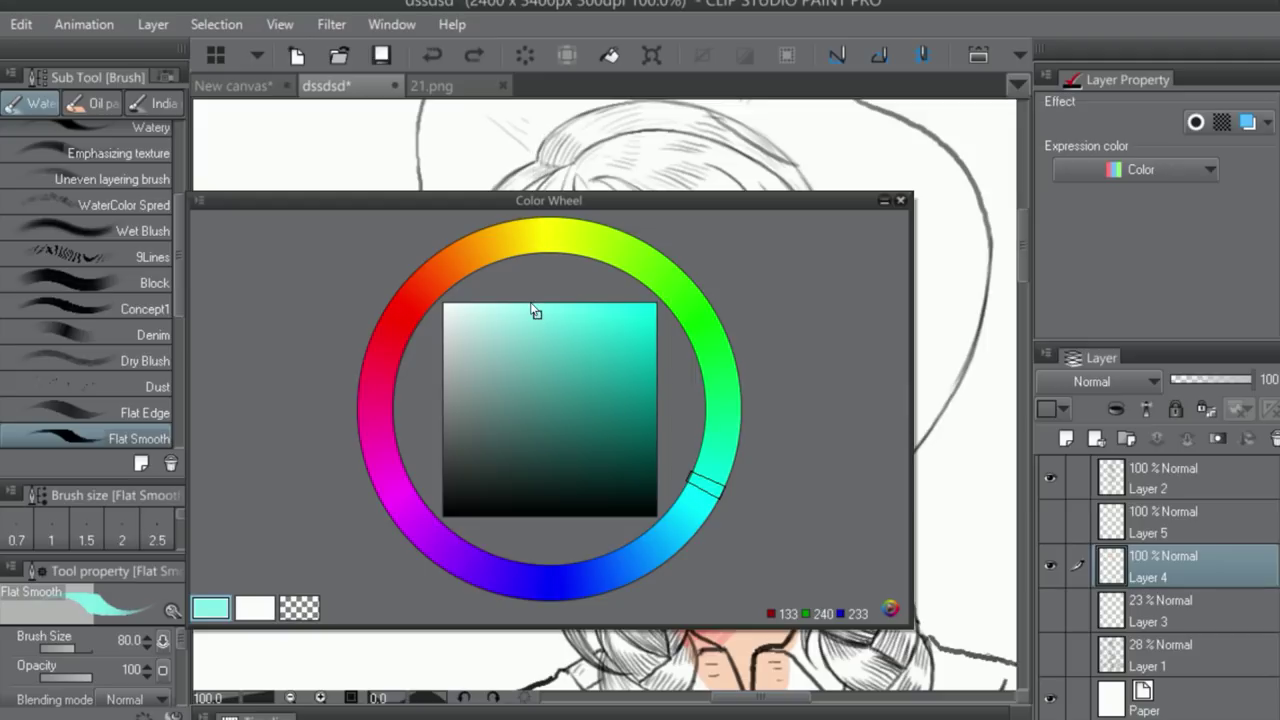
pyautogui.moveTo(940, 265)
pyautogui.mouseDown()
pyautogui.moveTo(970, 375)
pyautogui.moveTo(920, 460)
pyautogui.mouseUp()
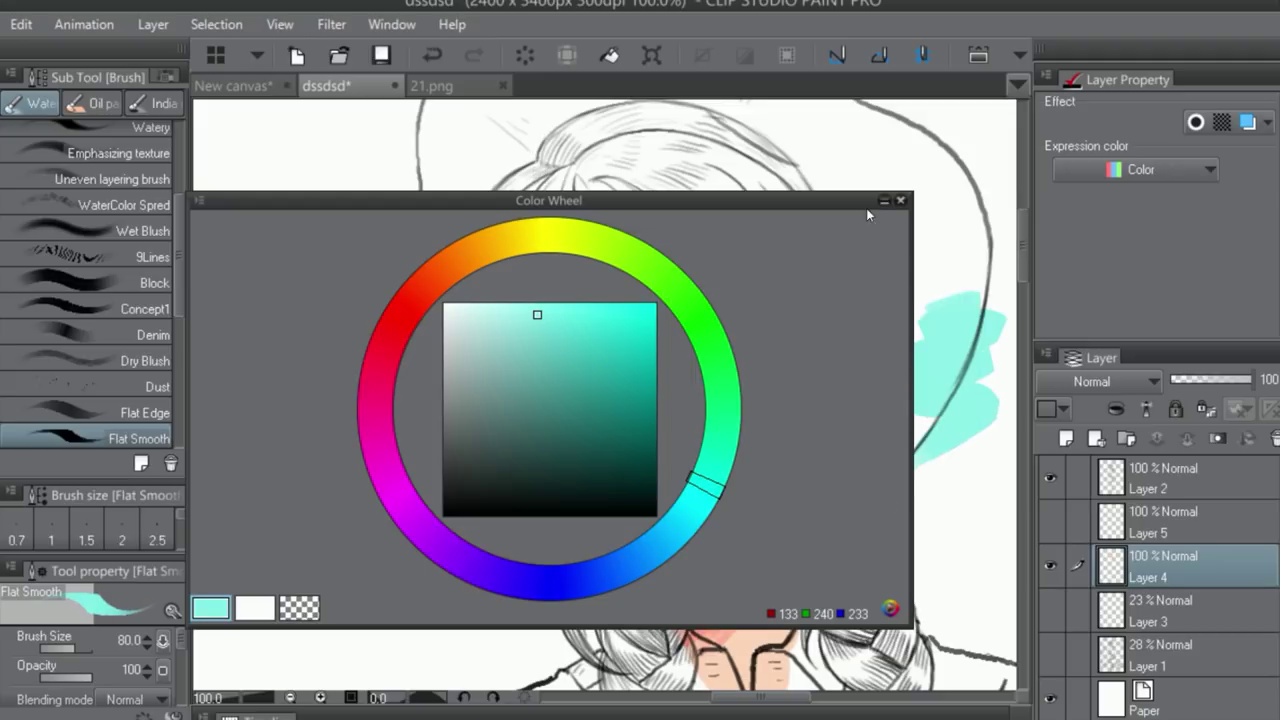
pyautogui.moveTo(908, 241); pyautogui.dragTo(356, 239)
pyautogui.moveTo(752, 160)
pyautogui.mouseDown()
pyautogui.moveTo(730, 240)
pyautogui.moveTo(668, 205)
pyautogui.mouseUp()
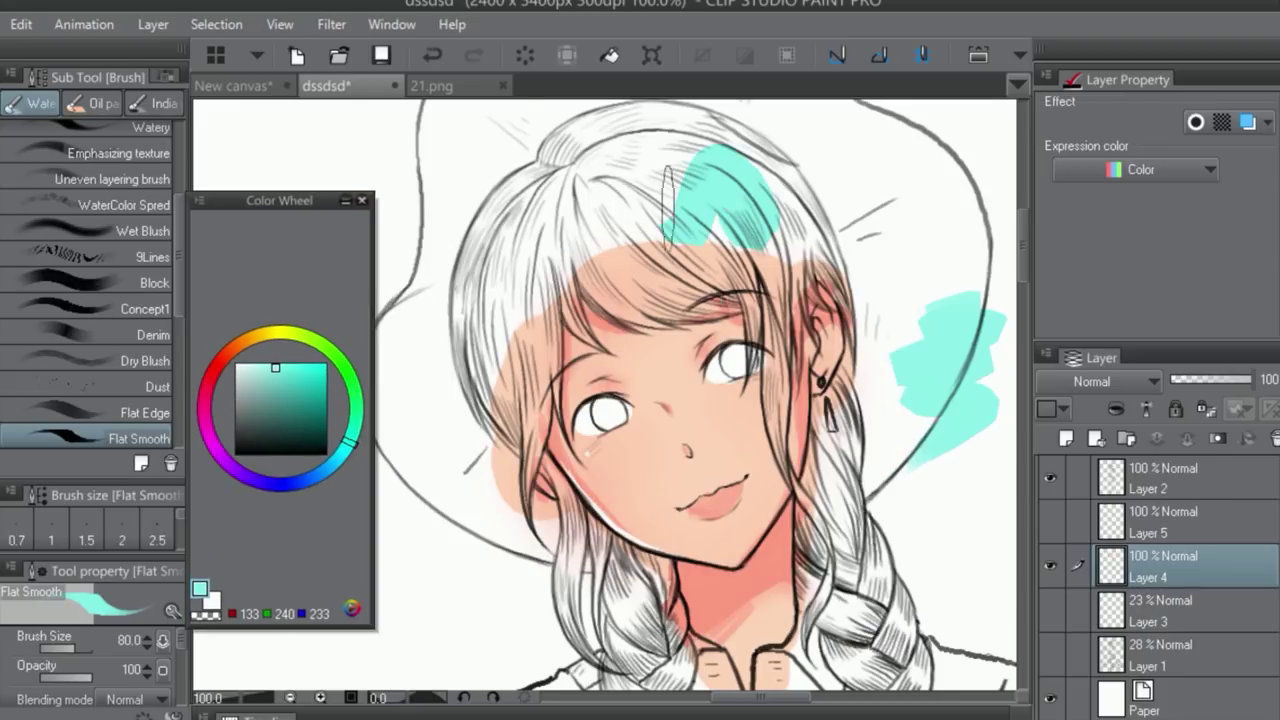
# - Paint a fully saturated turquoise swatch, RGB 0, 255, 238, over the upper part of the pale swatch on the hat brim
pyautogui.scroll(-2, 668, 205)
pyautogui.scroll(1, 472, 203)
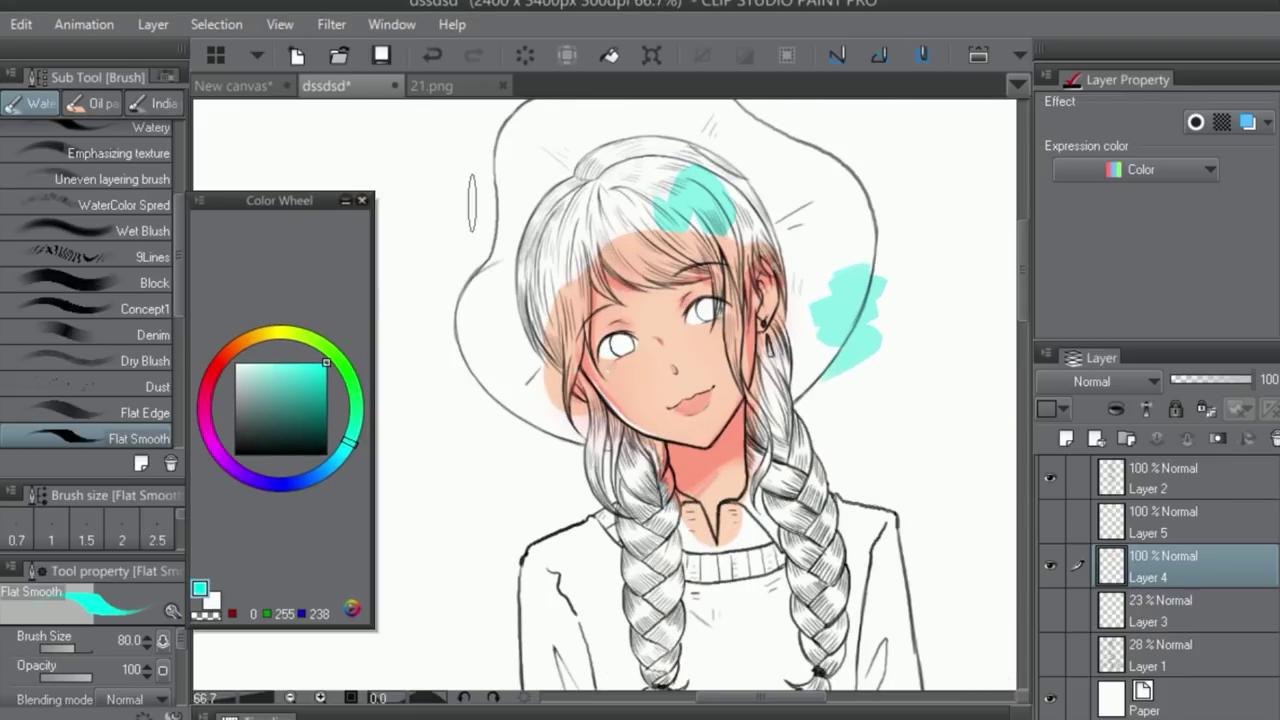
pyautogui.moveTo(854, 248); pyautogui.dragTo(840, 300)
pyautogui.scroll(5, 886, 260)
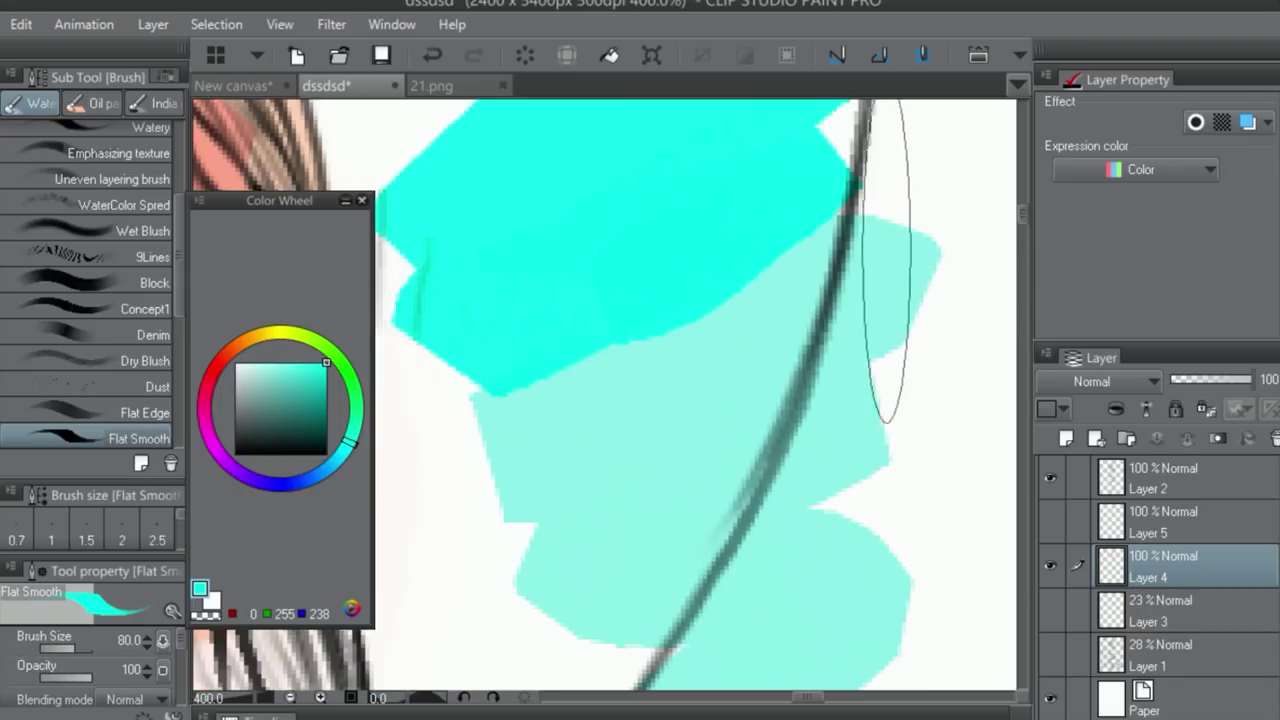
# - Try dark blue strokes, RGB 30, 76, 102, across both turquoise swatches at brush size 25, and undo them
pyautogui.click(333, 468)
pyautogui.click(299, 417)
pyautogui.press('[')
pyautogui.press('[')
pyautogui.press('[')
pyautogui.press('[')
pyautogui.press('[')
pyautogui.press('[')
pyautogui.moveTo(552, 455)
pyautogui.mouseDown()
pyautogui.moveTo(588, 539)
pyautogui.moveTo(602, 499)
pyautogui.moveTo(582, 414)
pyautogui.moveTo(620, 349)
pyautogui.moveTo(622, 269)
pyautogui.moveTo(522, 357)
pyautogui.moveTo(605, 330)
pyautogui.mouseUp()
pyautogui.moveTo(470, 240)
pyautogui.mouseDown()
pyautogui.moveTo(523, 280)
pyautogui.moveTo(560, 350)
pyautogui.mouseUp()
pyautogui.scroll(-2, 660, 490)
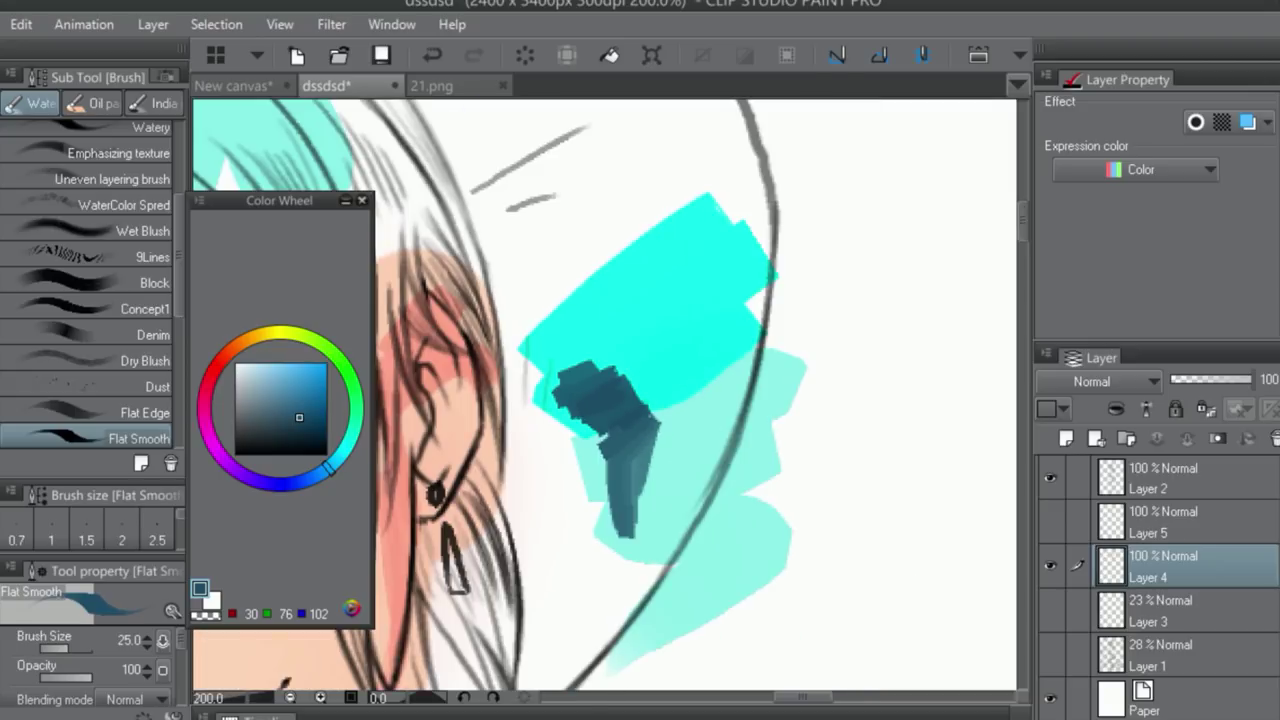
pyautogui.hotkey('ctrl', 'z')
pyautogui.hotkey('ctrl', 'z')
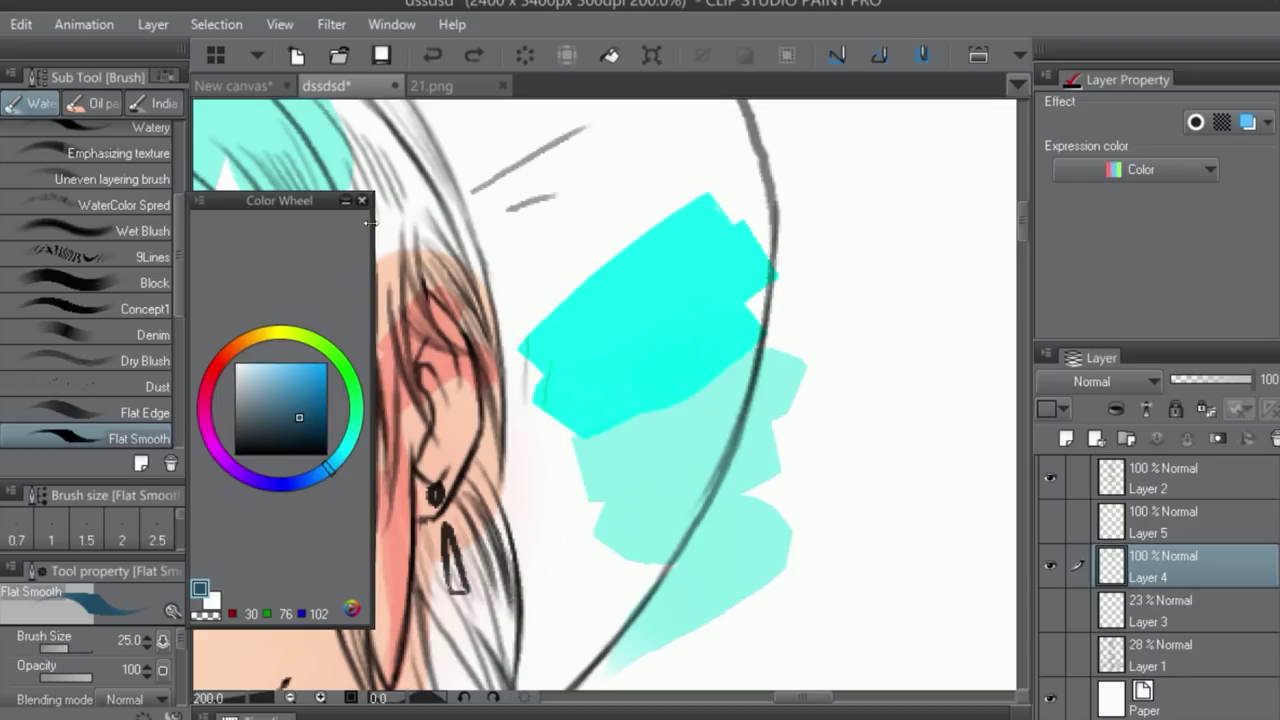
# - Enlarge and move the colour wheel, try a darker muted blue, RGB 27, 68, 91, and shift the hue to green
pyautogui.moveTo(372, 215); pyautogui.dragTo(902, 318)
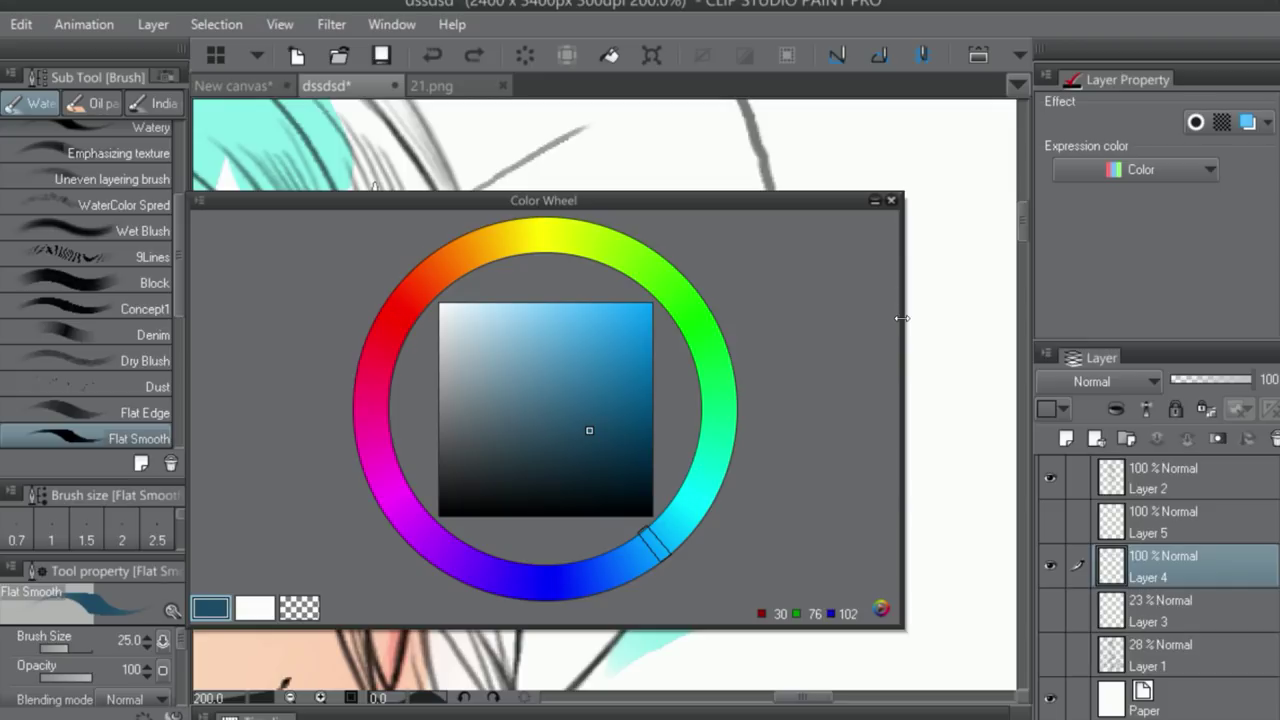
pyautogui.moveTo(803, 195); pyautogui.dragTo(869, 177)
pyautogui.click(657, 420)
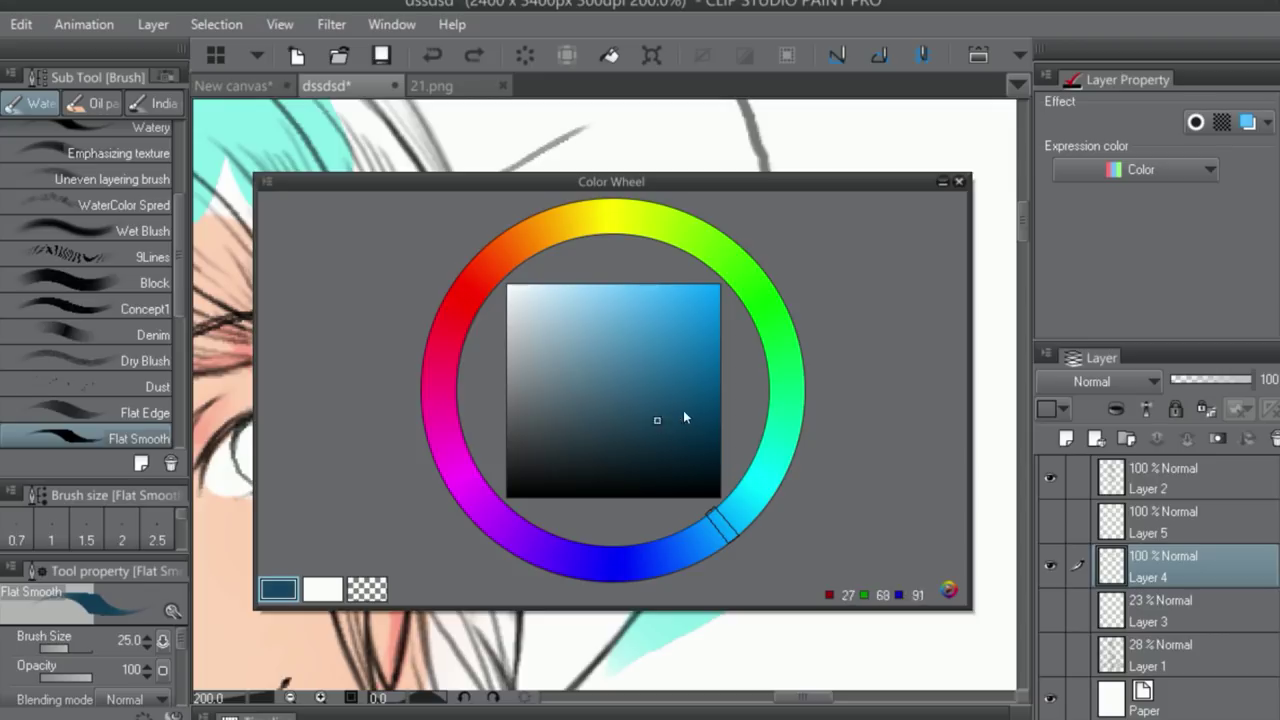
pyautogui.click(770, 312)
pyautogui.click(679, 383)
pyautogui.click(786, 377)
pyautogui.moveTo(786, 377)
pyautogui.mouseDown()
pyautogui.moveTo(744, 497)
pyautogui.moveTo(516, 590)
pyautogui.moveTo(471, 266)
pyautogui.moveTo(744, 263)
pyautogui.mouseUp()
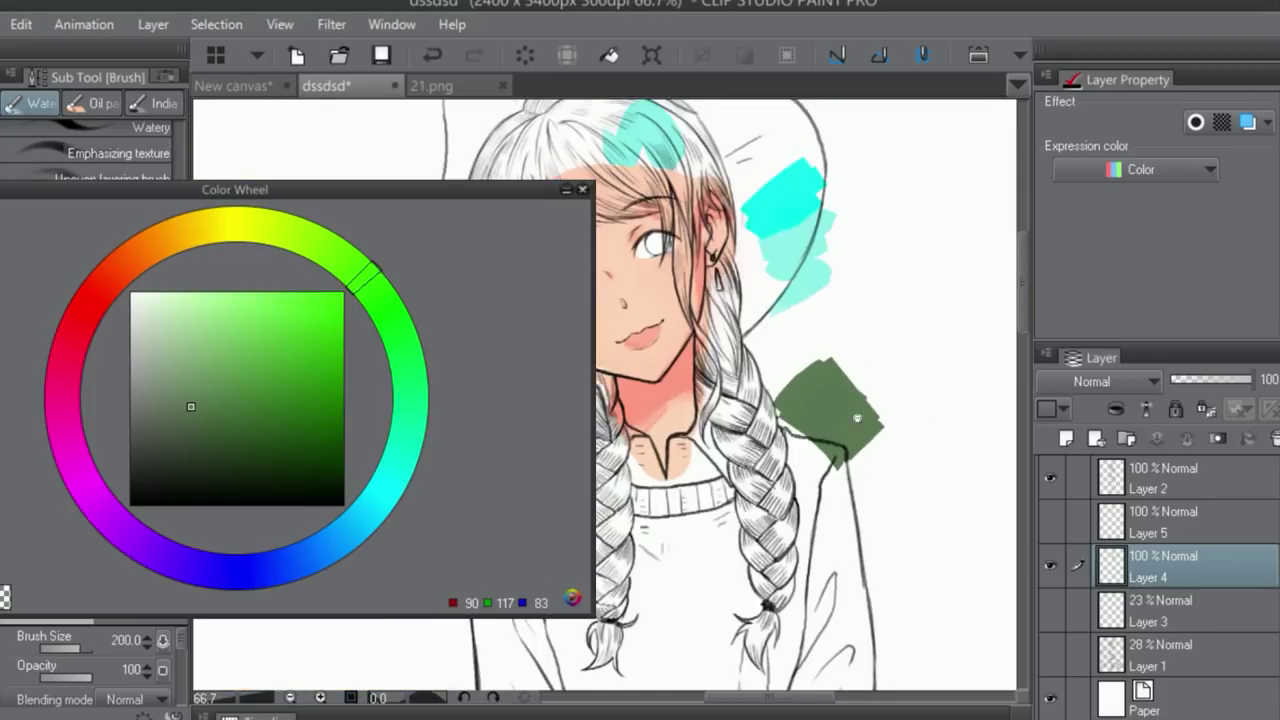
# - Set a more saturated green, RGB 53, 124, 34, and paint a swatch partly over the muted green one beside the girl's shoulder
pyautogui.moveTo(281, 394)
pyautogui.mouseDown()
pyautogui.moveTo(227, 410)
pyautogui.moveTo(284, 400)
pyautogui.mouseUp()
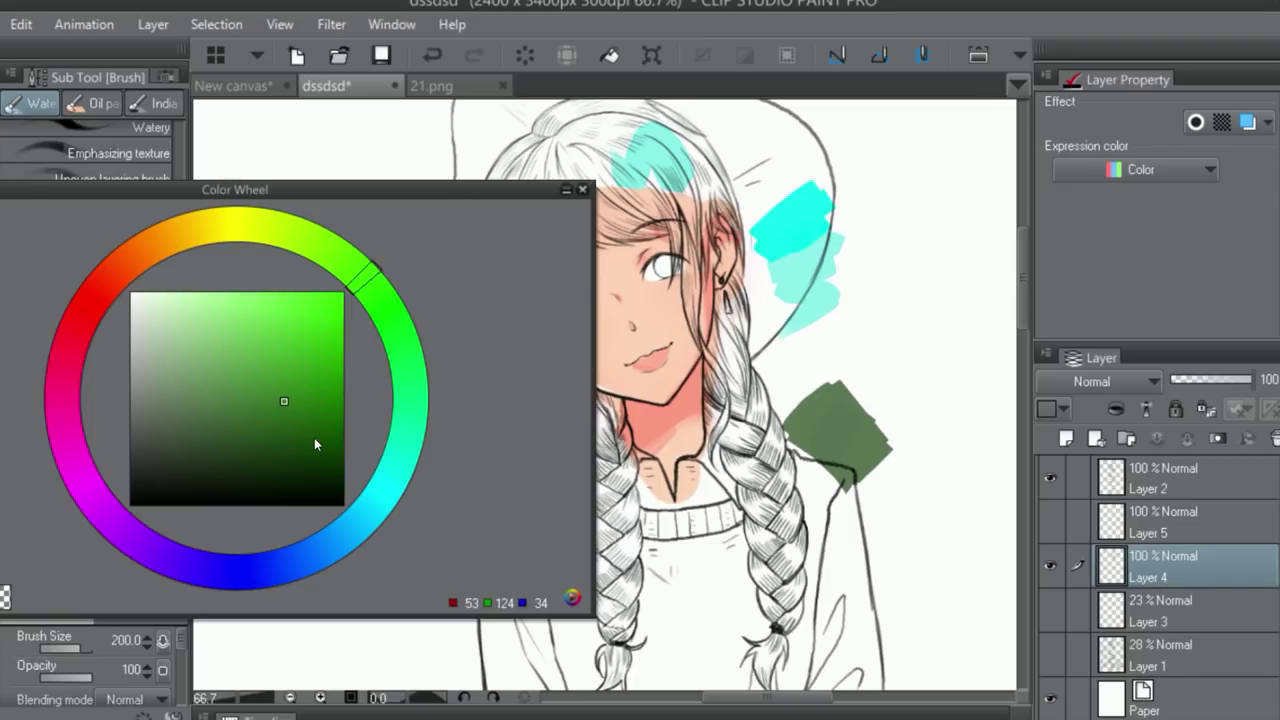
pyautogui.moveTo(886, 400)
pyautogui.mouseDown()
pyautogui.moveTo(865, 428)
pyautogui.moveTo(900, 445)
pyautogui.moveTo(912, 390)
pyautogui.mouseUp()
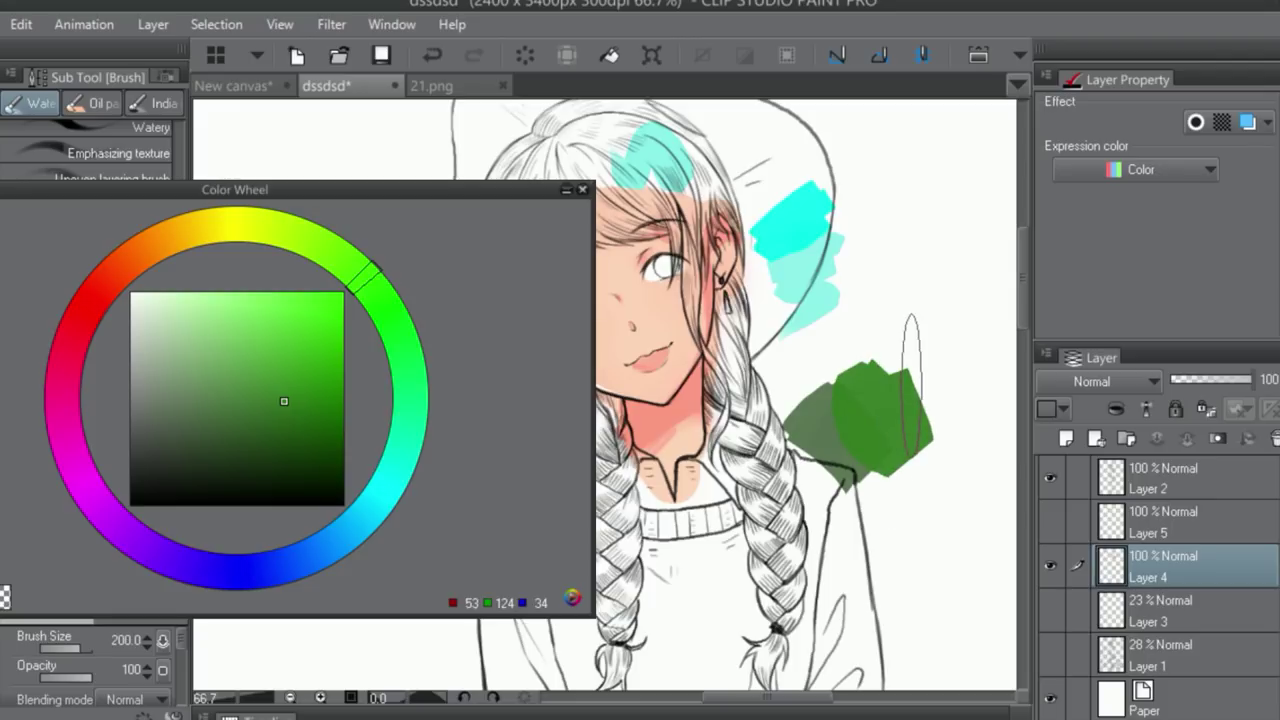
# - Shift the hue to a bluish green, pick the muted tone RGB 73, 143, 102, and move and narrow the colour wheel window
pyautogui.moveTo(521, 189); pyautogui.dragTo(771, 168)
pyautogui.click(592, 360)
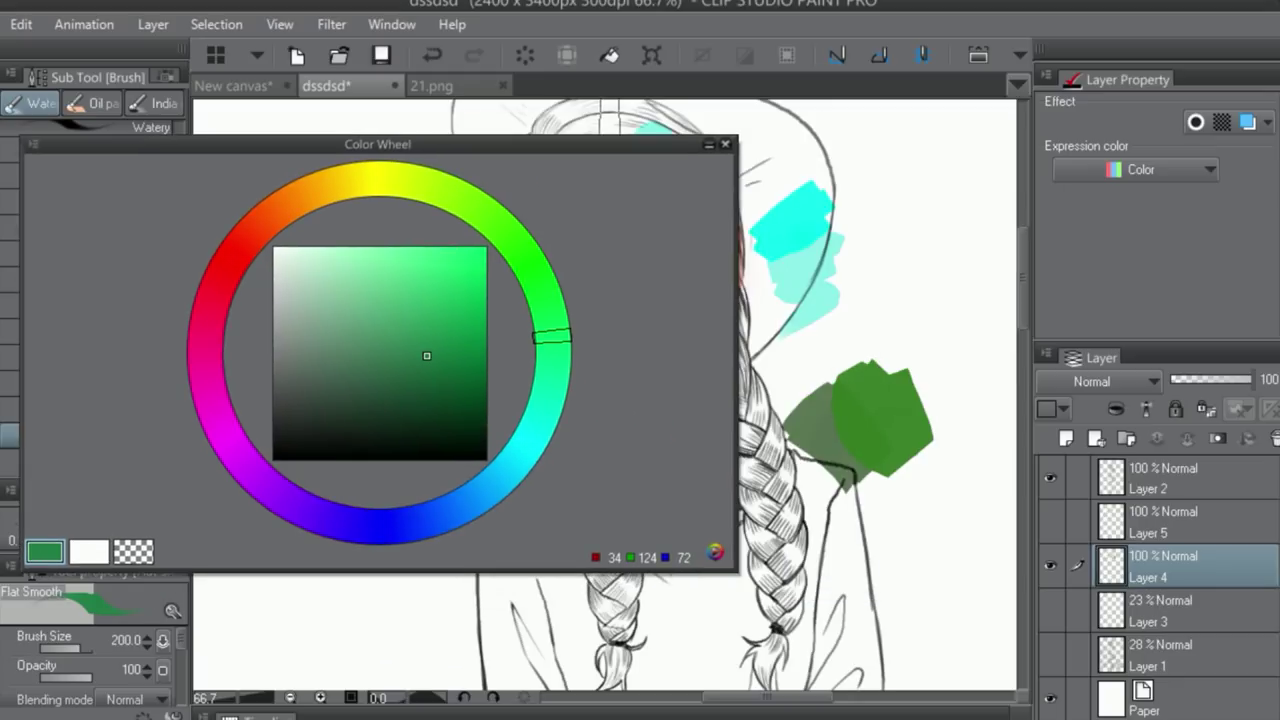
pyautogui.click(349, 371)
pyautogui.click(354, 349)
pyautogui.click(376, 339)
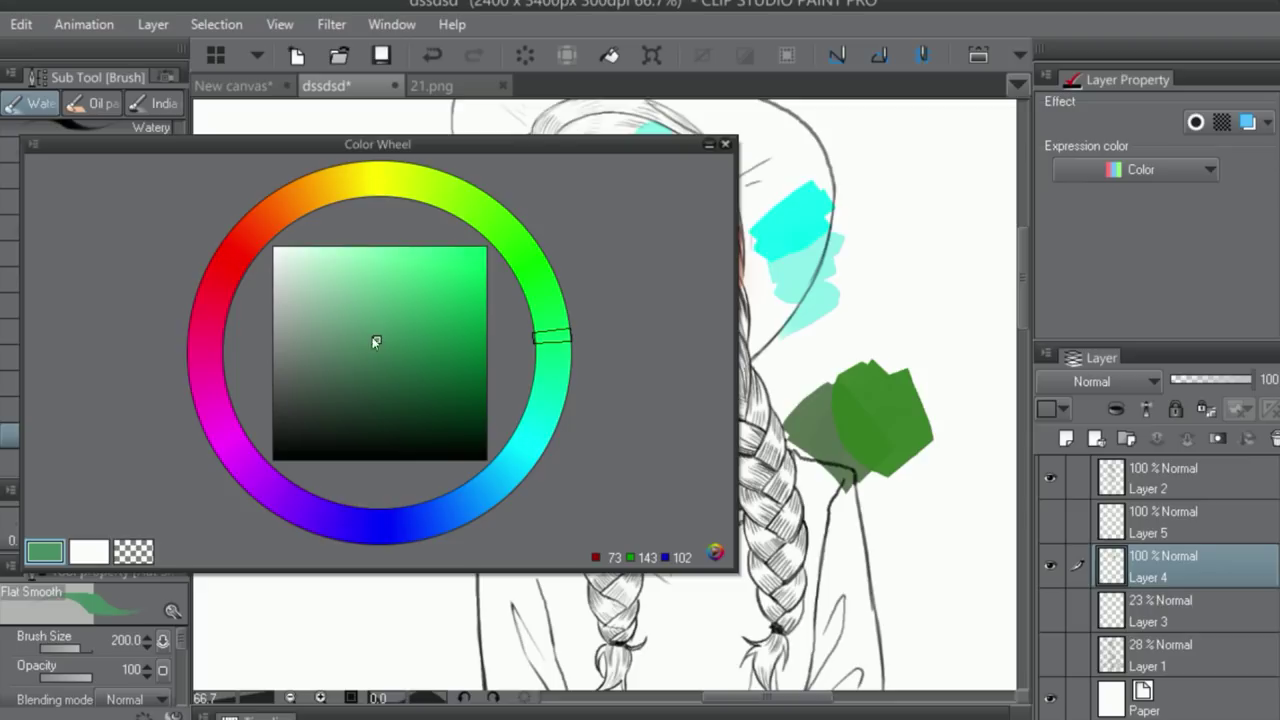
pyautogui.moveTo(728, 215); pyautogui.dragTo(263, 206)
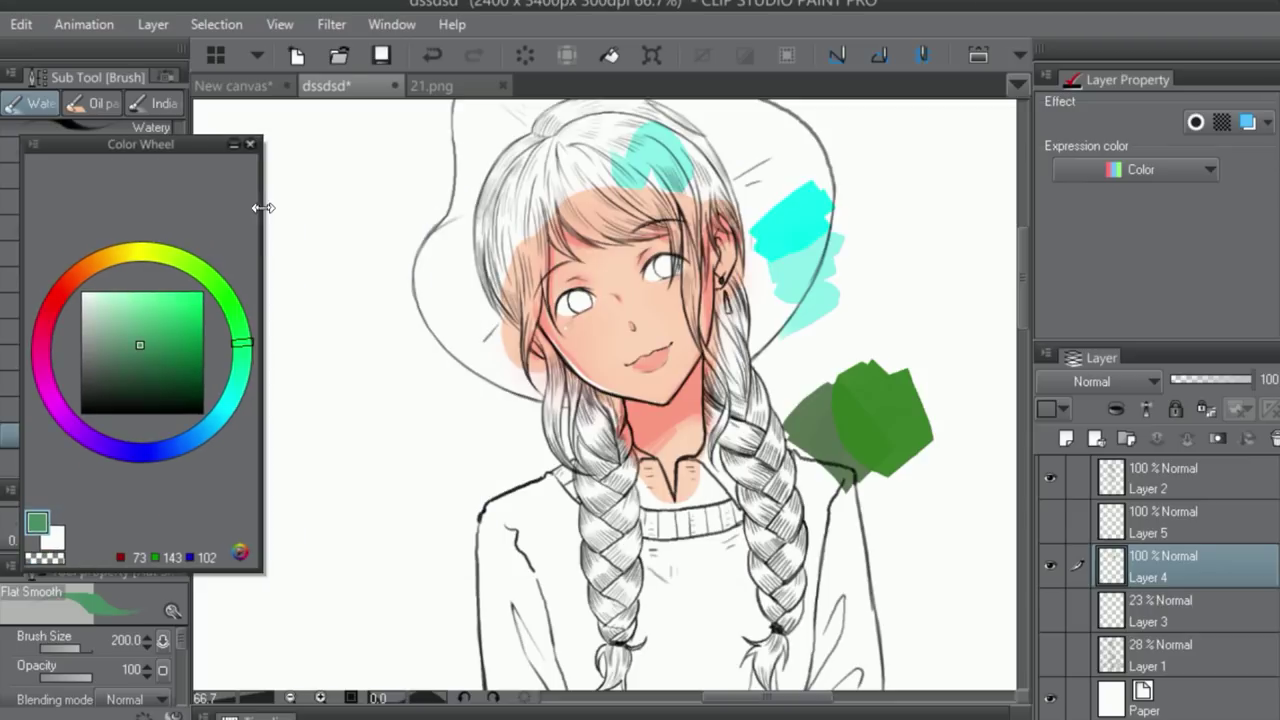
# - View the girl's full figure, and switch to the 21.png drawing to examine the colouring of the face
pyautogui.scroll(-4, 760, 348)
pyautogui.scroll(-5, 762, 334)
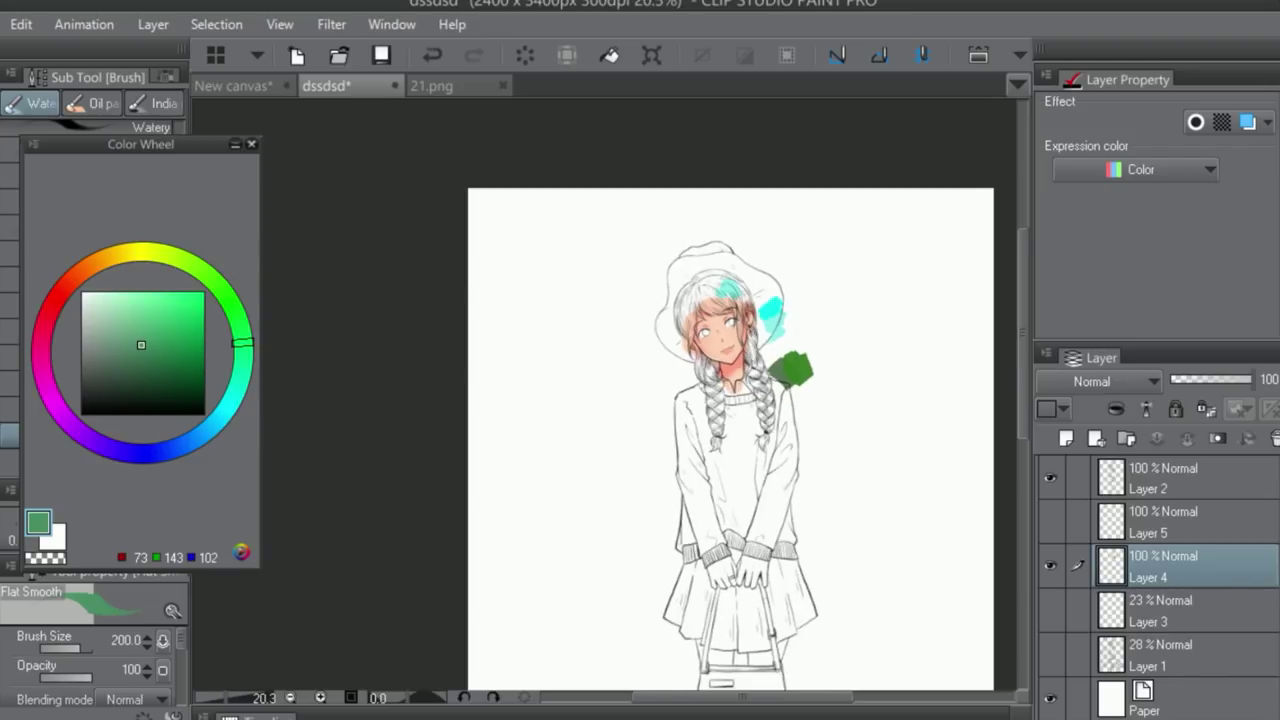
pyautogui.scroll(1, 630, 425)
pyautogui.scroll(4, 774, 270)
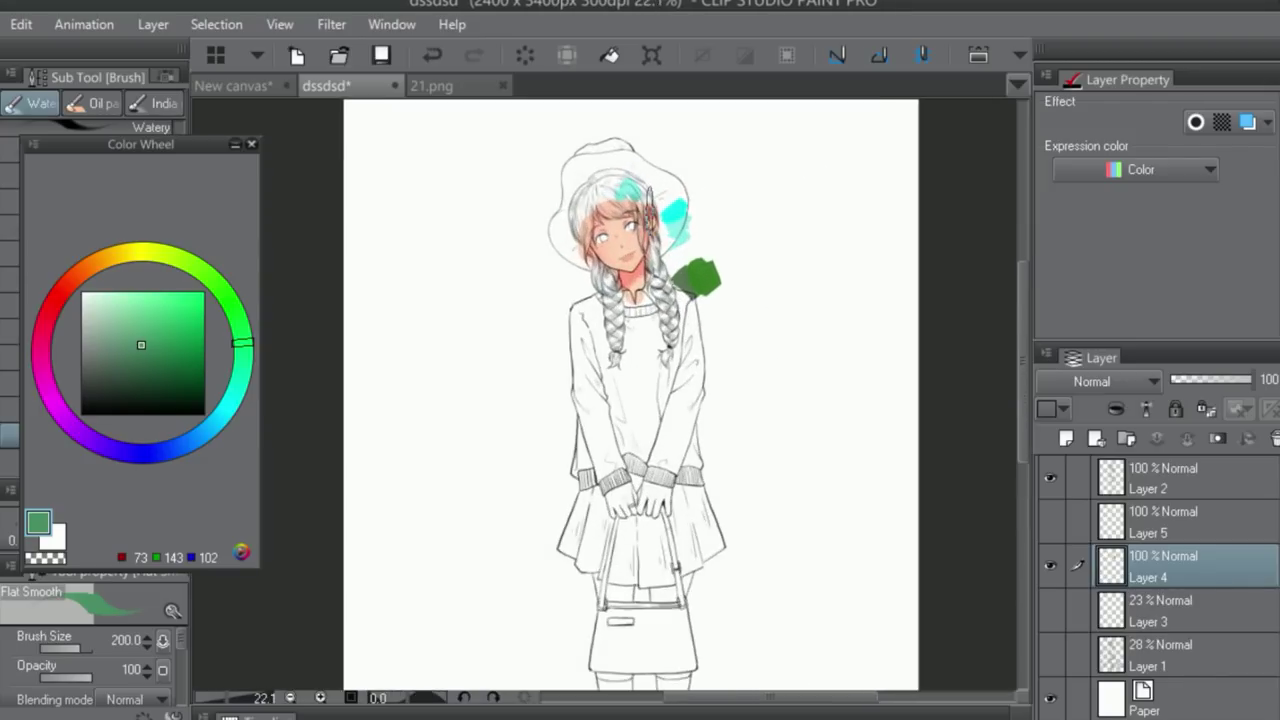
pyautogui.click(459, 87)
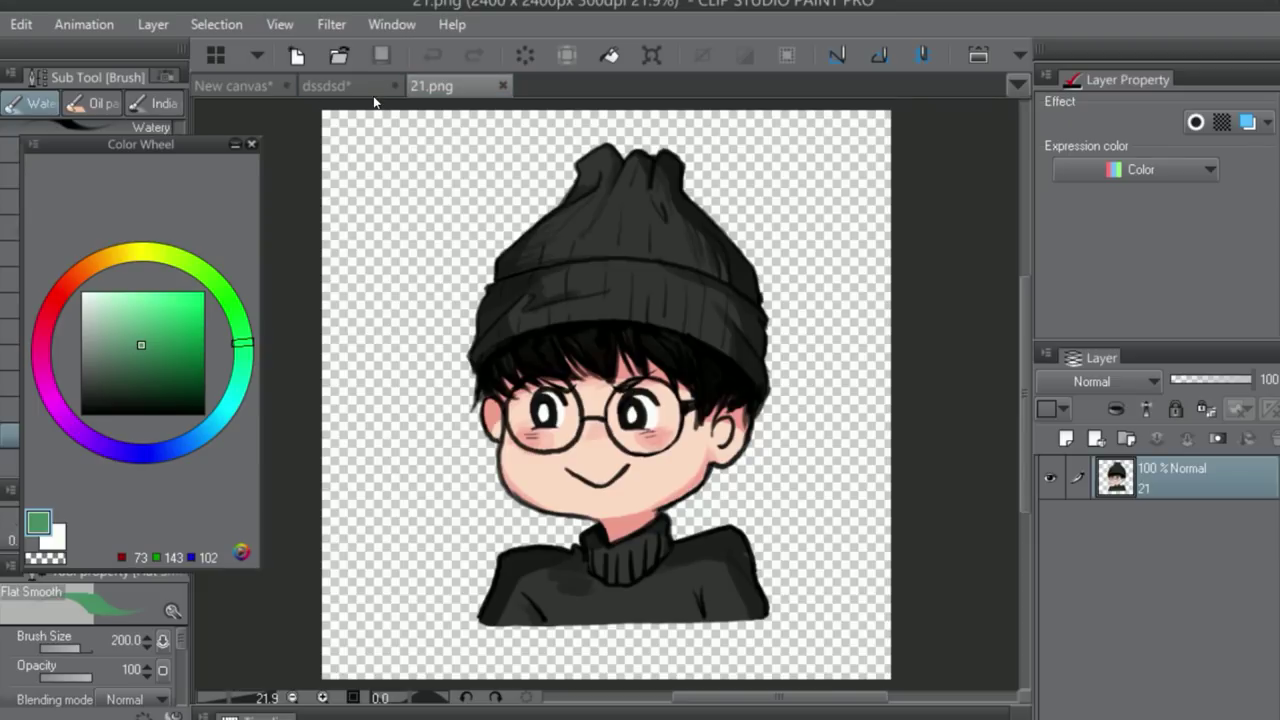
pyautogui.scroll(5, 617, 435)
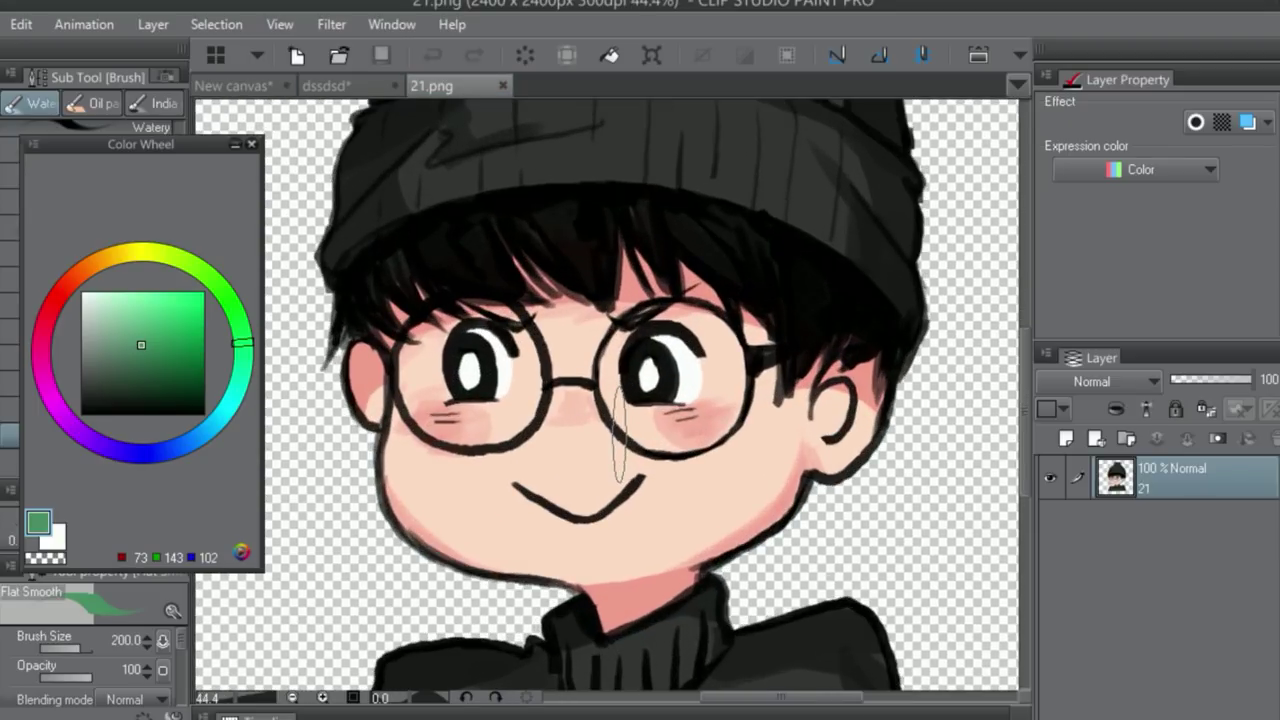